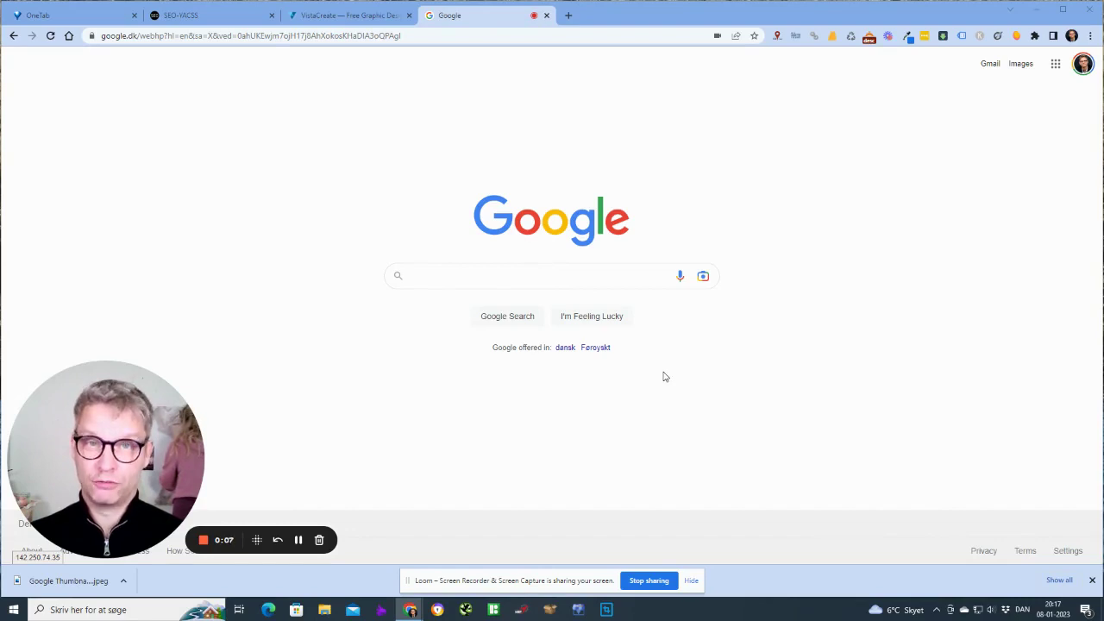
Search Google for 'contabo' and open the 'Contabo Cloud VPS & Dedicated Servers' result
{"action": "left_click", "coordinate": [453, 270]}
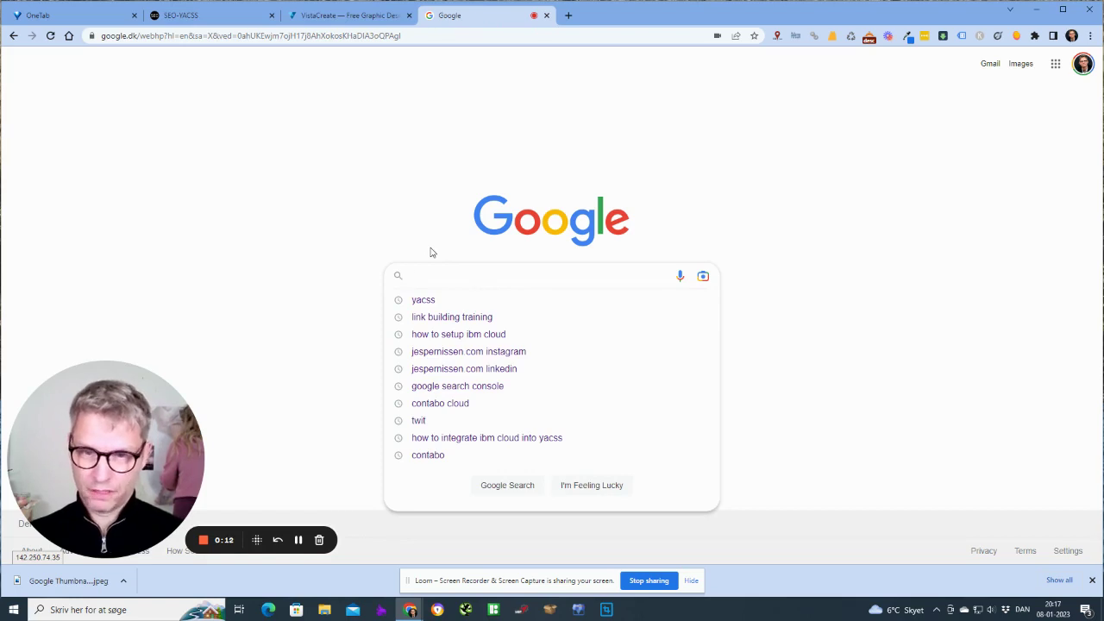
{"action": "type", "text": "contabo"}
{"action": "key", "text": "Return"}
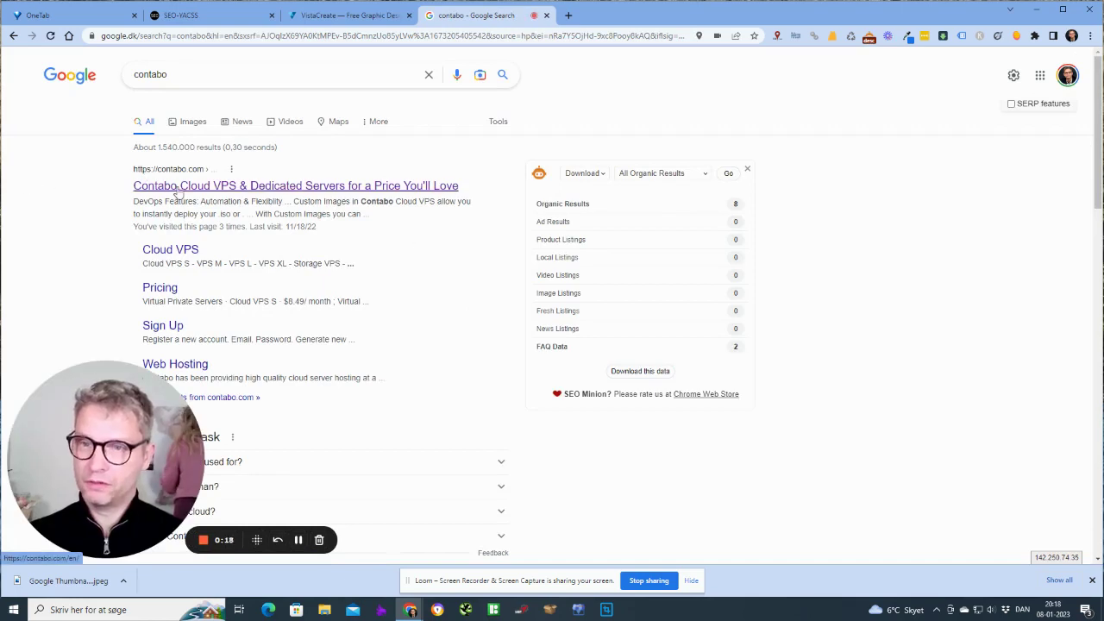
{"action": "left_click", "coordinate": [237, 188]}
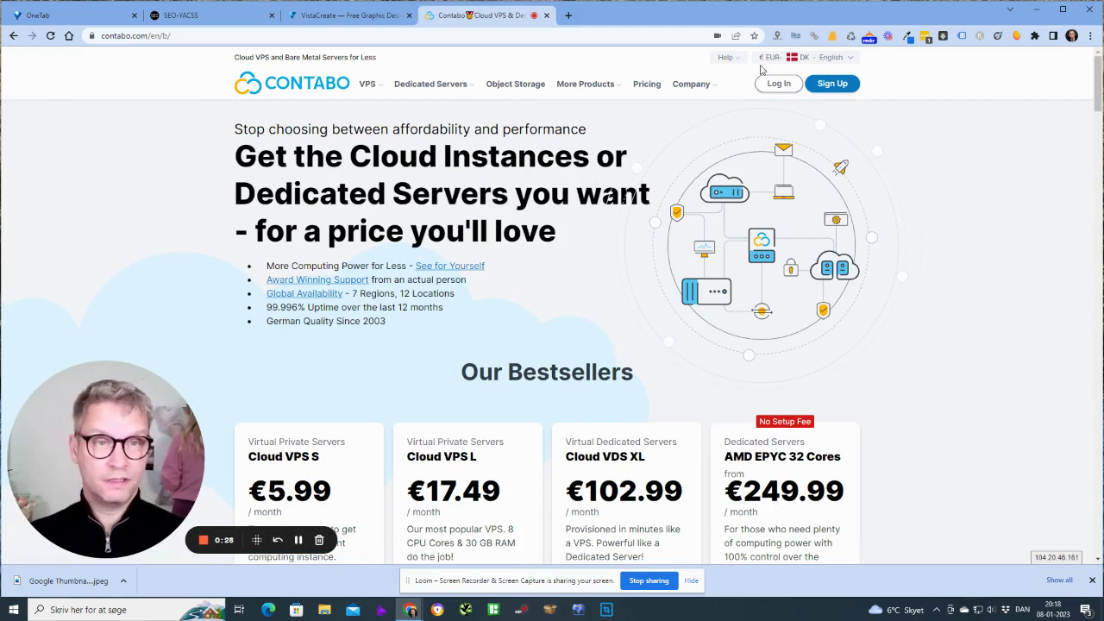
Open the Sign Up form and enter the account e-mail address
{"action": "left_click", "coordinate": [834, 86]}
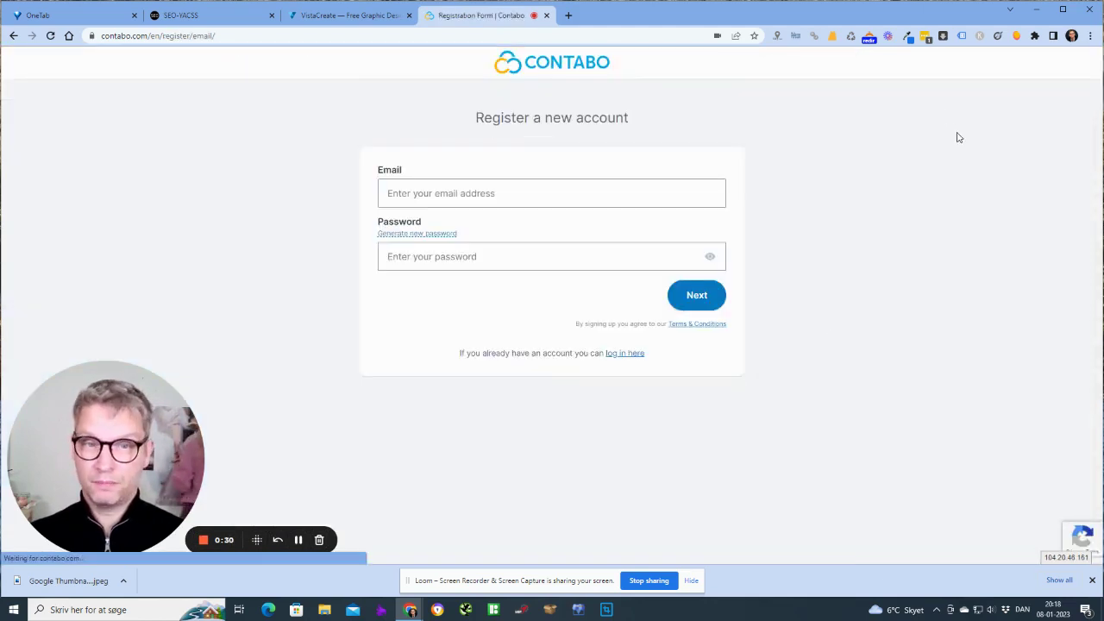
{"action": "left_click", "coordinate": [481, 186]}
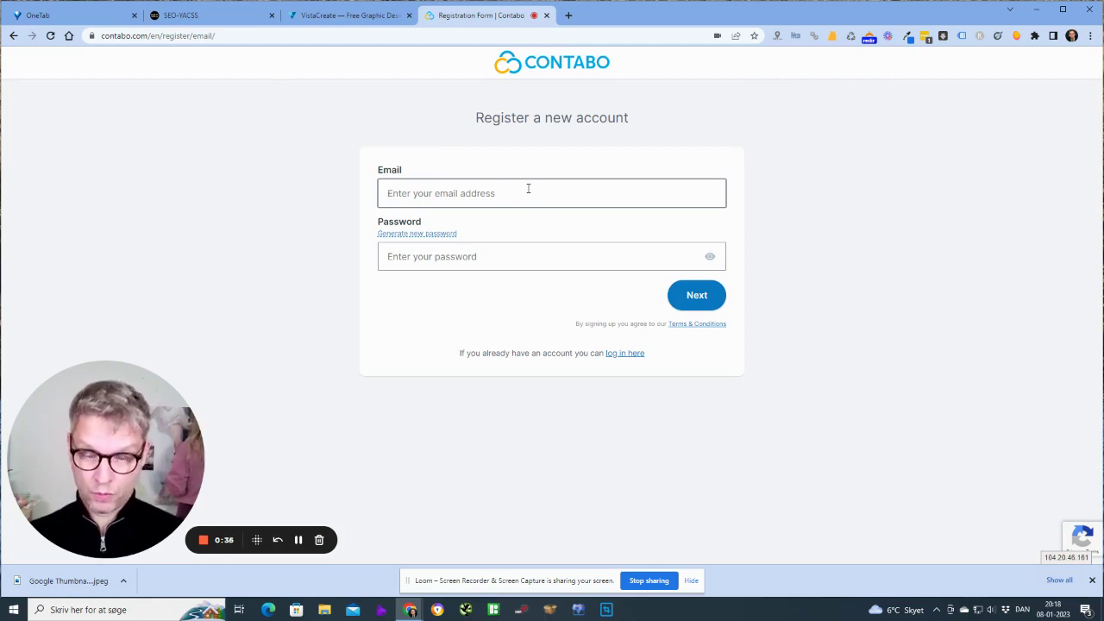
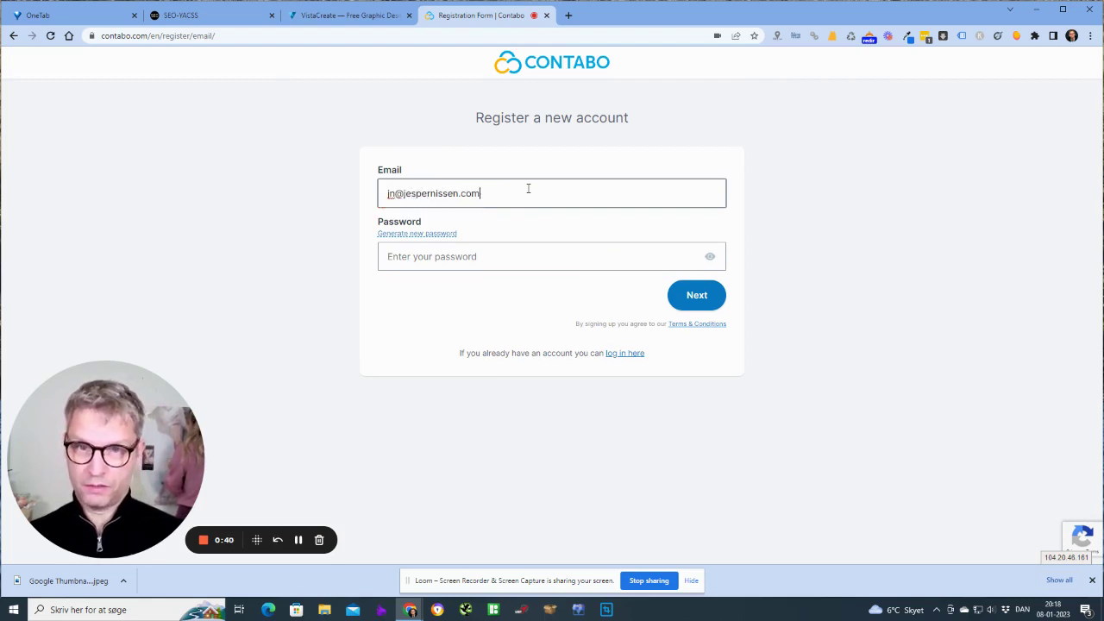
{"action": "key", "text": "Tab"}
{"action": "key", "text": "Tab"}
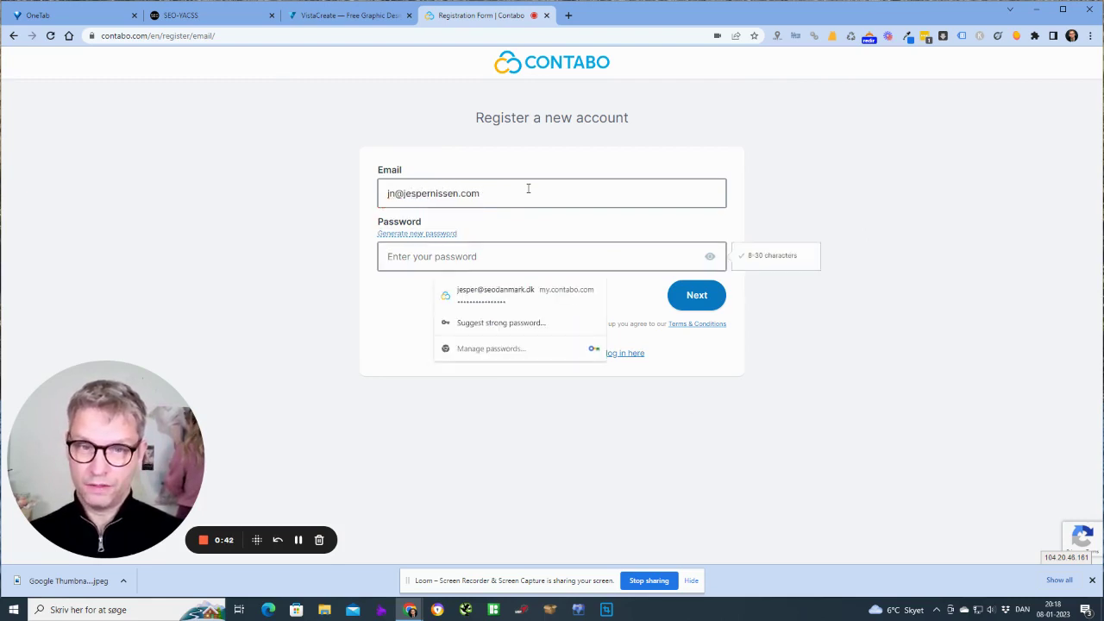
Enter an account password, which the form flags as invalid
{"action": "left_click", "coordinate": [169, 240]}
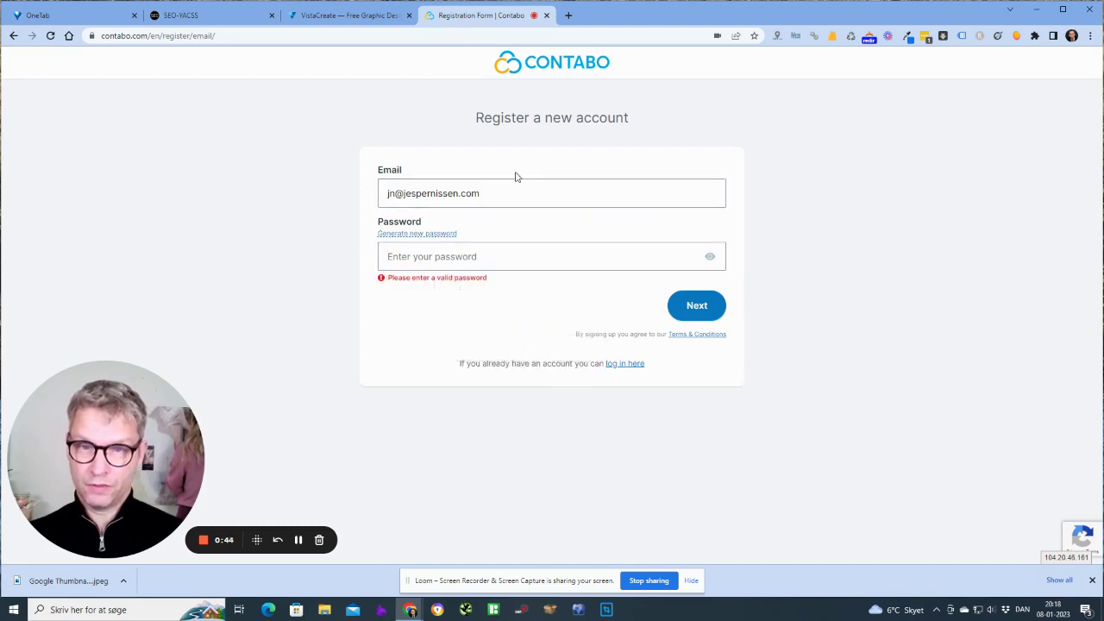
{"action": "left_click", "coordinate": [449, 264]}
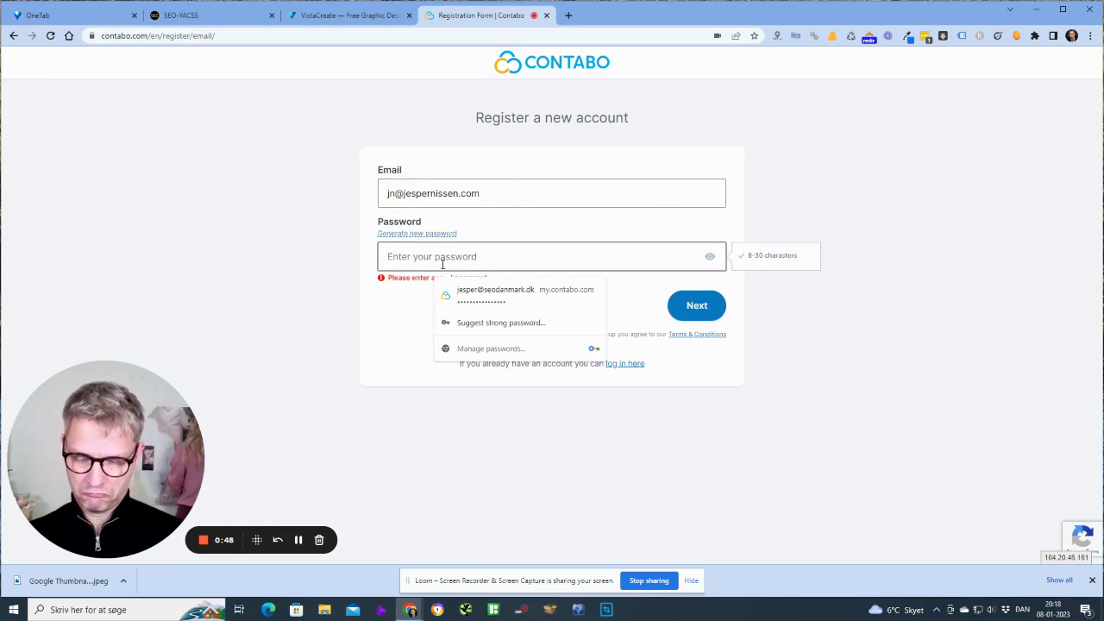
{"action": "type", "text": "••••"}
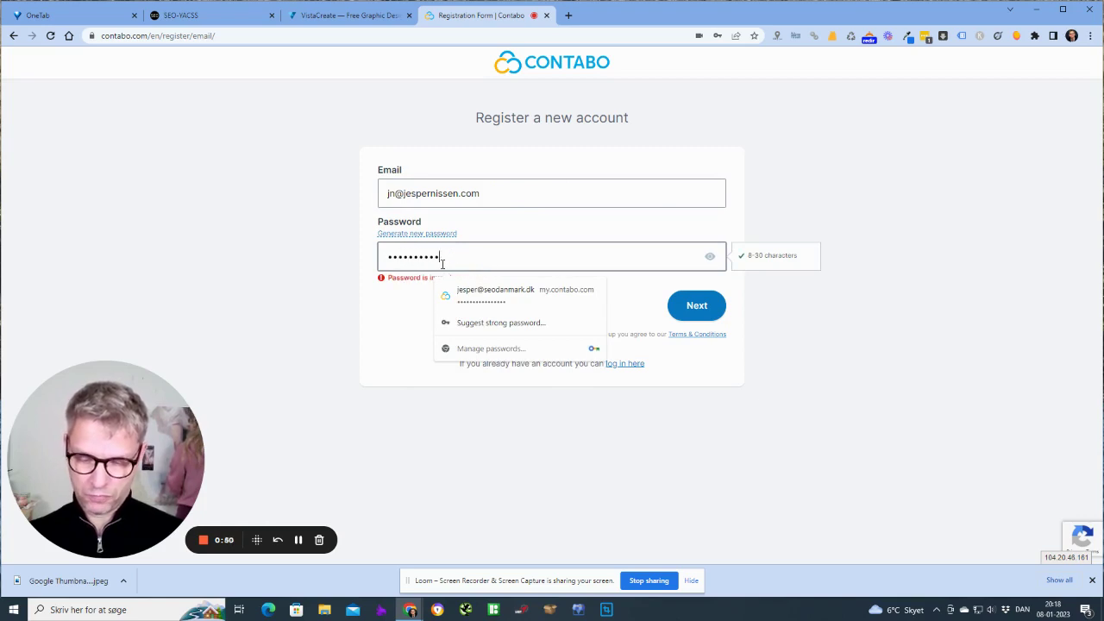
{"action": "type", "text": "••"}
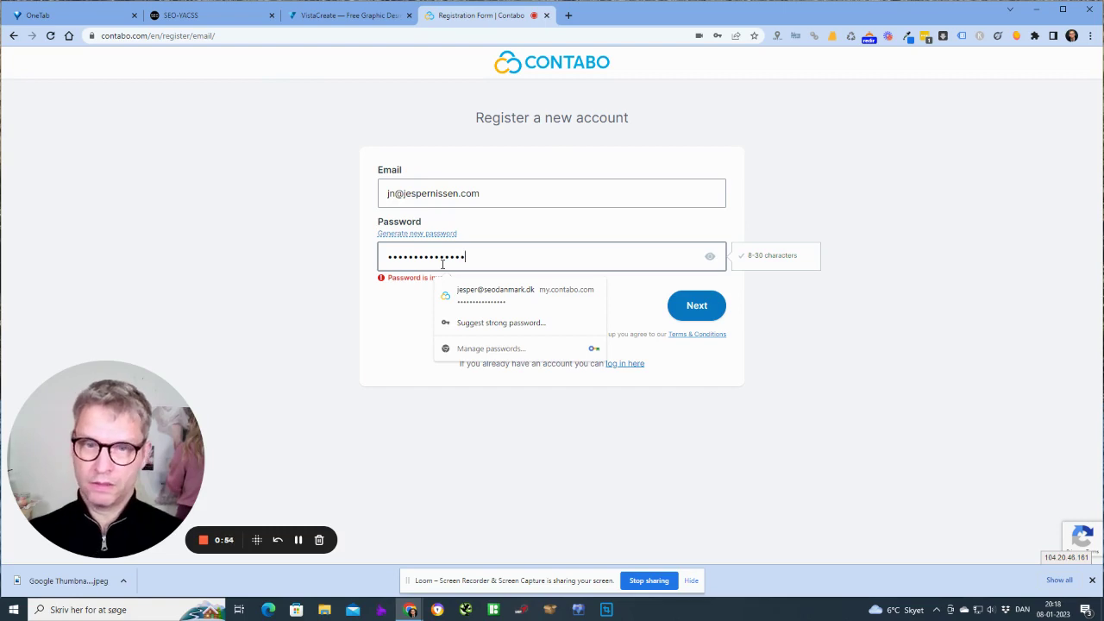
{"action": "left_click", "coordinate": [278, 320]}
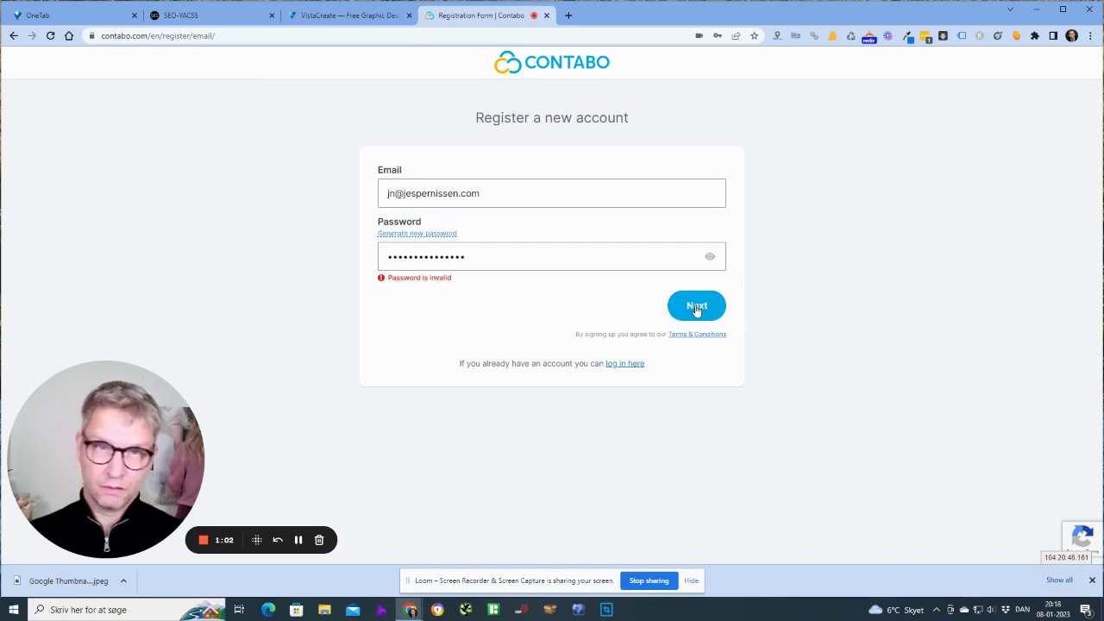
Replace the rejected password with a new one and recheck validation
{"action": "left_click", "coordinate": [500, 253]}
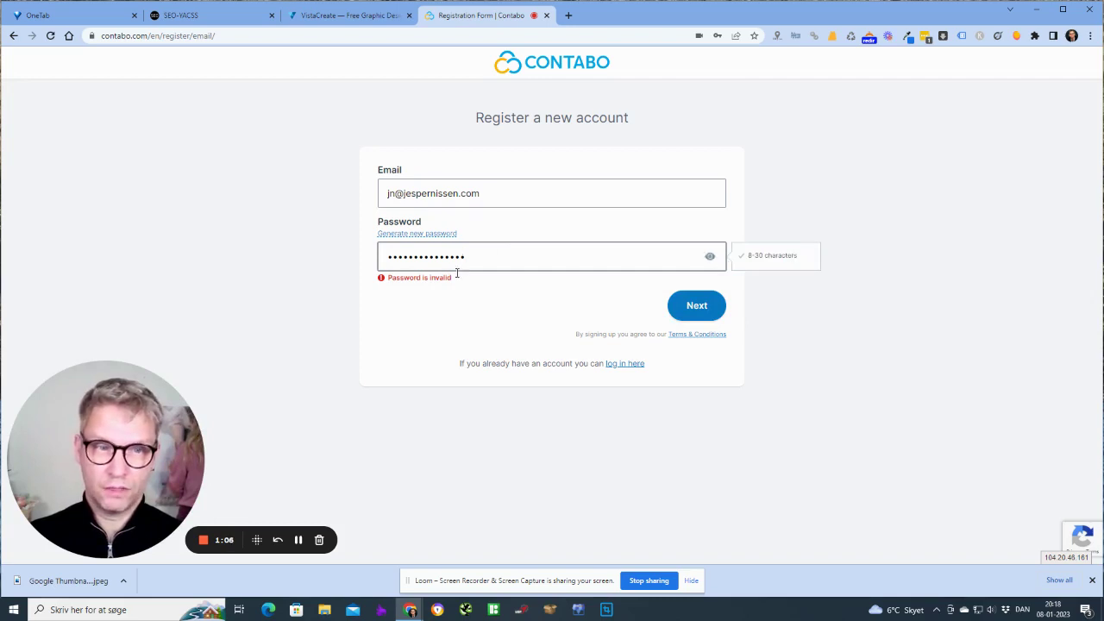
{"action": "left_click_drag", "start_coordinate": [475, 265], "coordinate": [202, 265]}
{"action": "type", "text": "•••"}
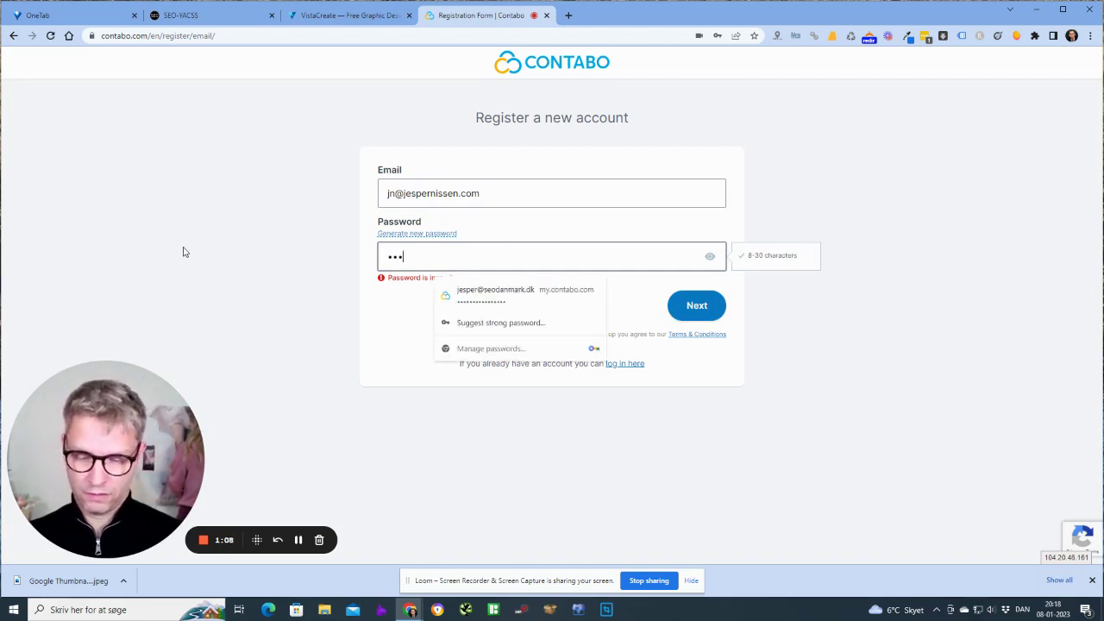
{"action": "type", "text": "••••••••••"}
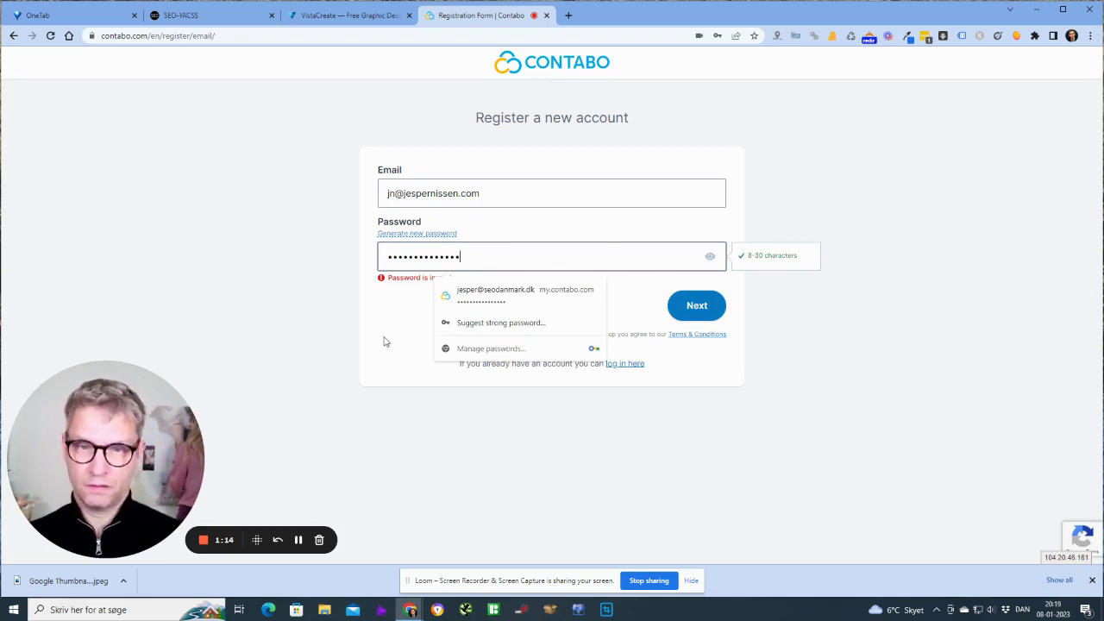
{"action": "left_click", "coordinate": [385, 340]}
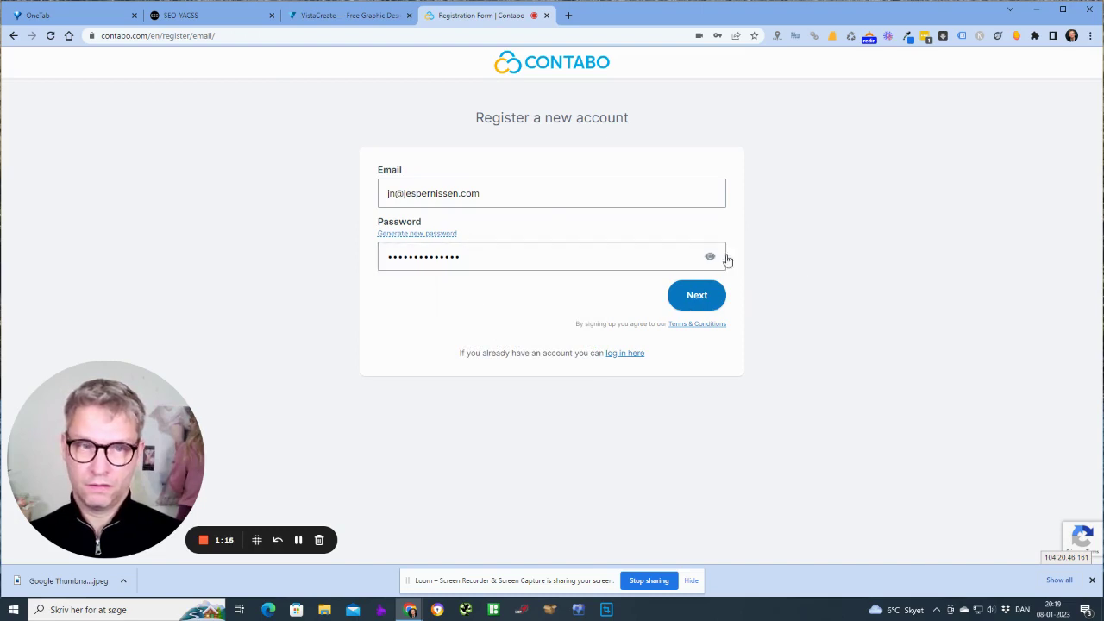
{"action": "left_click_drag", "start_coordinate": [703, 256], "coordinate": [222, 247]}
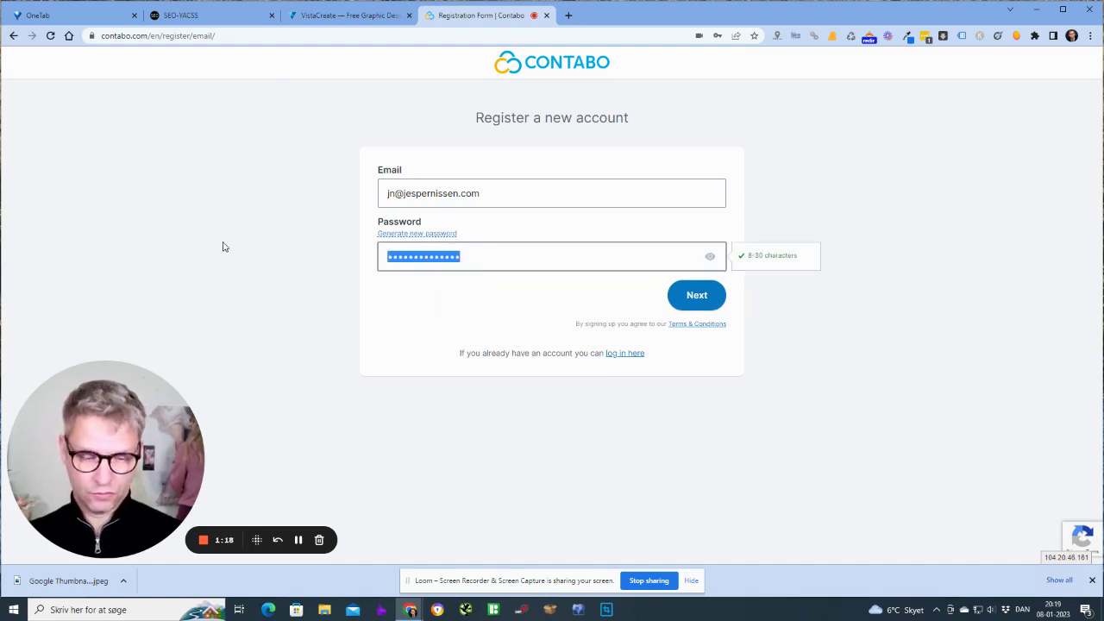
{"action": "key", "text": "BackSpace"}
{"action": "type", "text": "•••"}
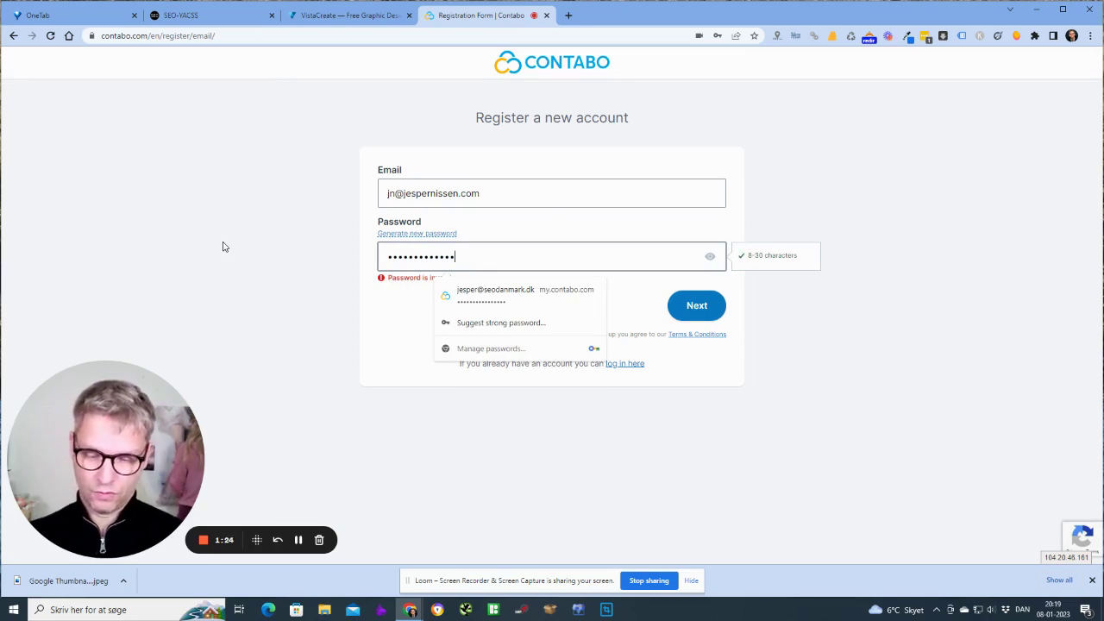
{"action": "left_click", "coordinate": [222, 246]}
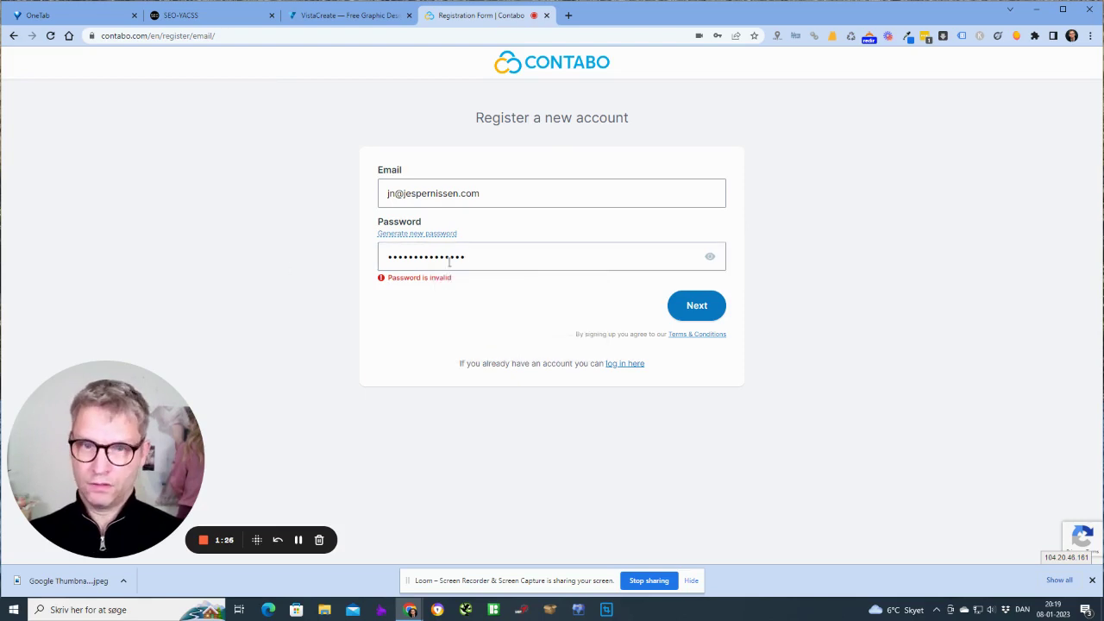
Retype the password once more until the invalid-password error clears
{"action": "left_click", "coordinate": [463, 251]}
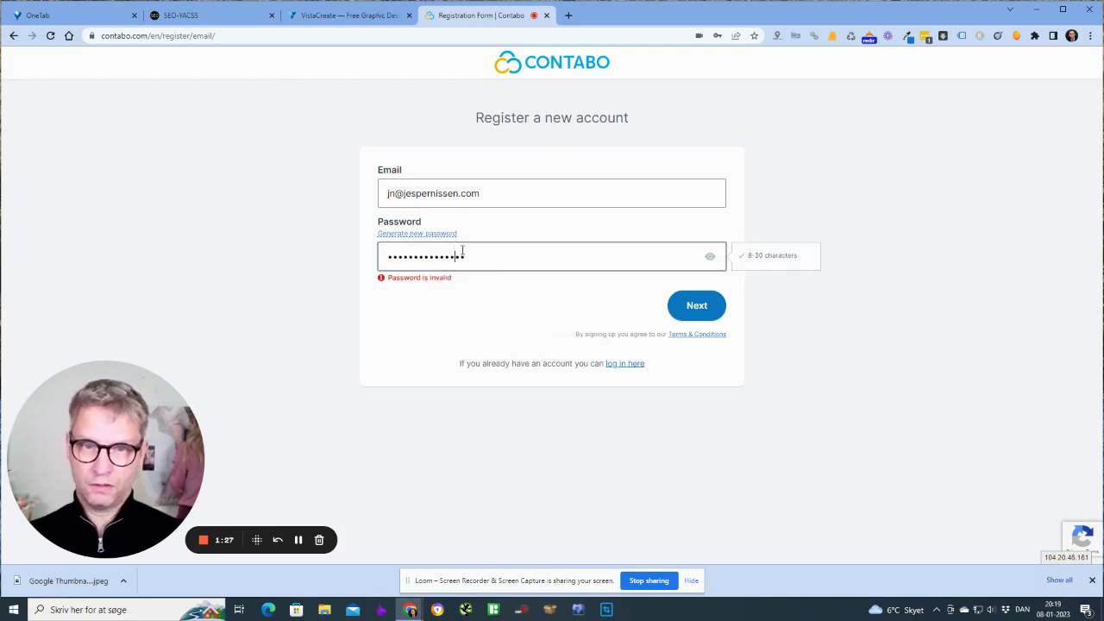
{"action": "left_click", "coordinate": [522, 301]}
{"action": "left_click", "coordinate": [508, 248]}
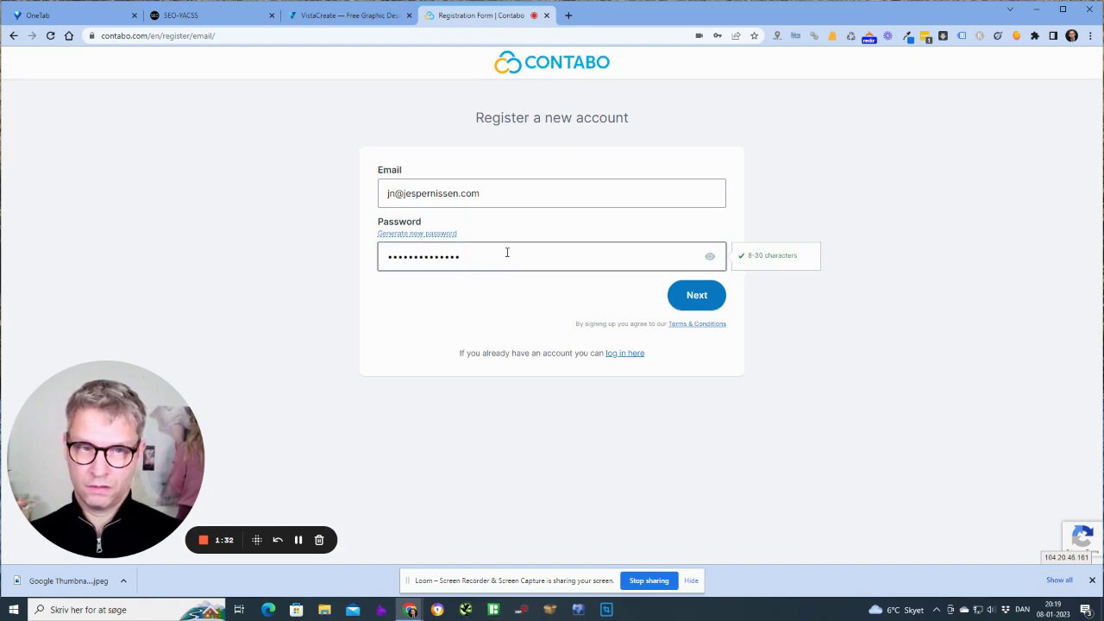
{"action": "left_click_drag", "start_coordinate": [507, 252], "coordinate": [294, 263]}
{"action": "type", "text": "••"}
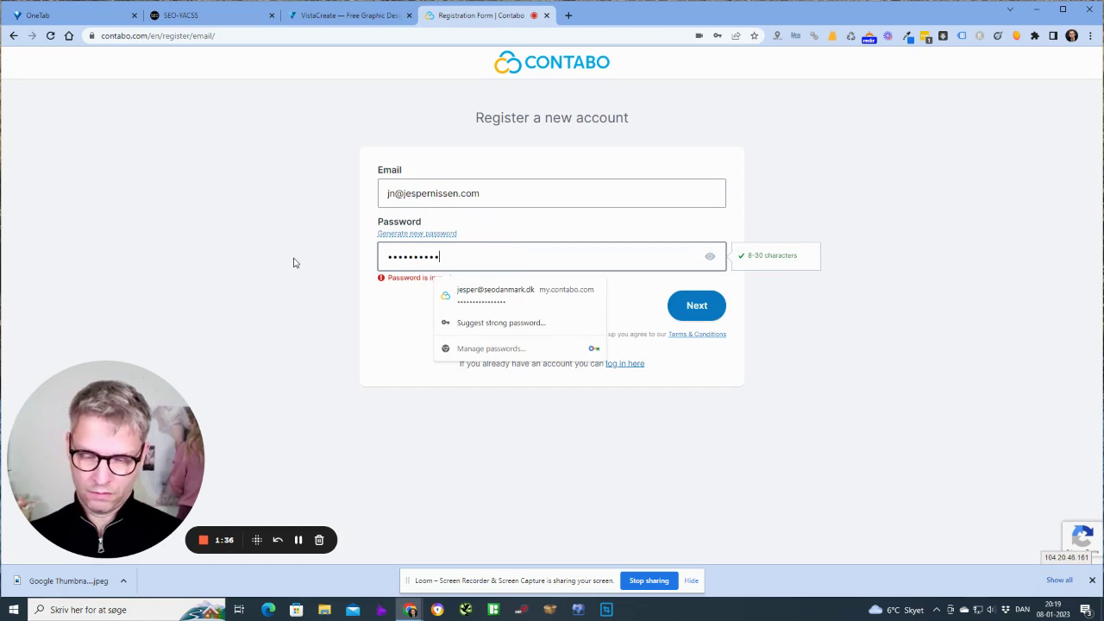
{"action": "type", "text": "••••••••••••"}
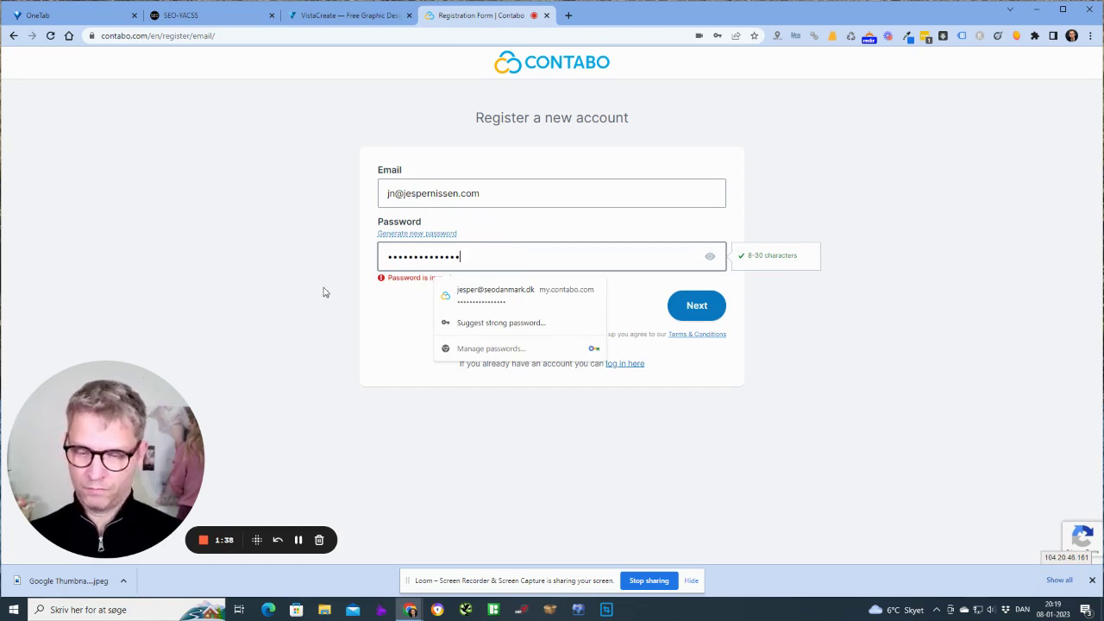
{"action": "left_click", "coordinate": [324, 294]}
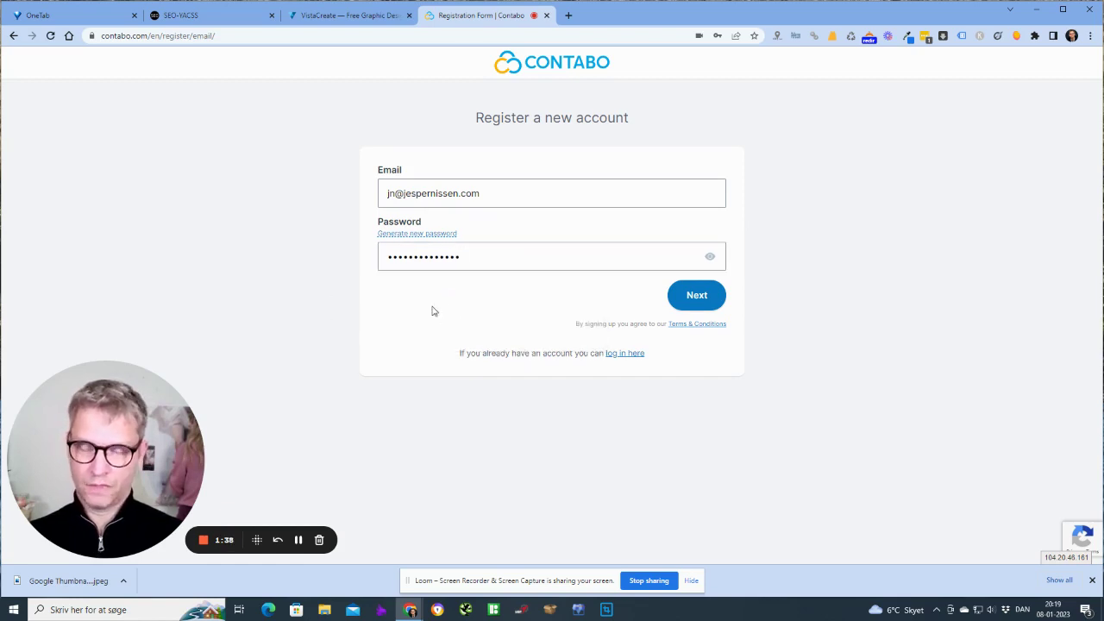
Submit the credentials, save the password in Chrome, and choose the Business account type
{"action": "left_click", "coordinate": [703, 294]}
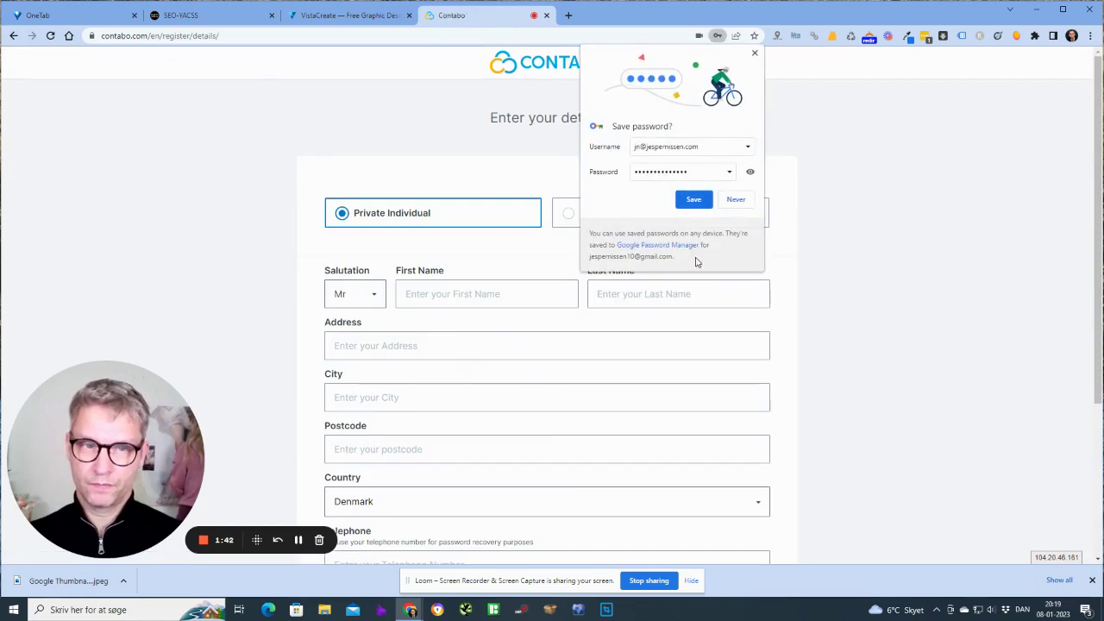
{"action": "left_click", "coordinate": [695, 206]}
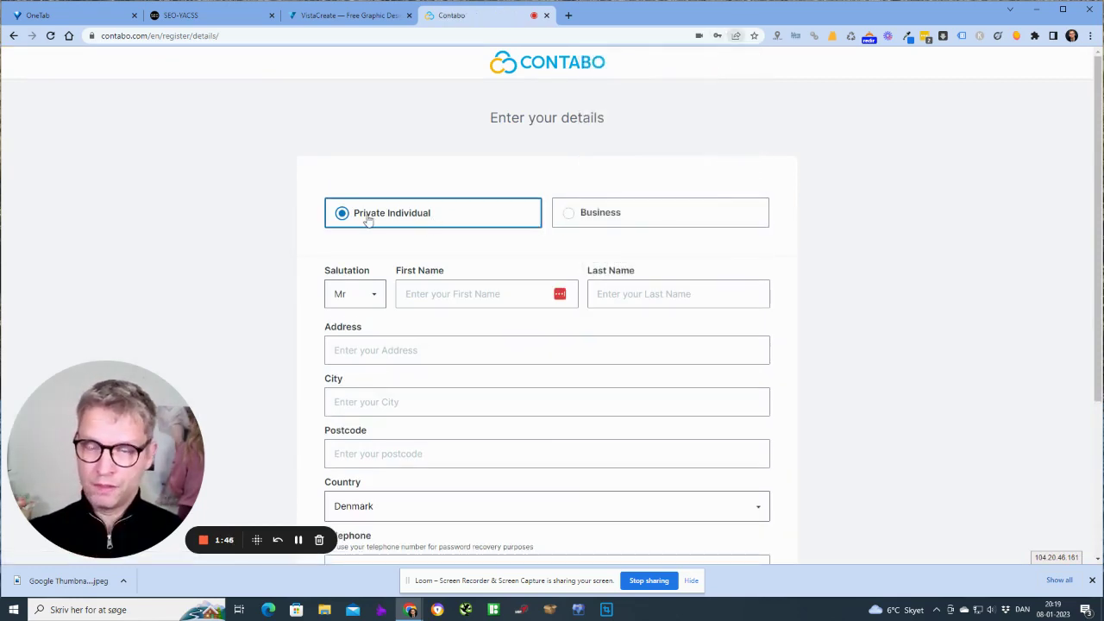
{"action": "left_click", "coordinate": [634, 214]}
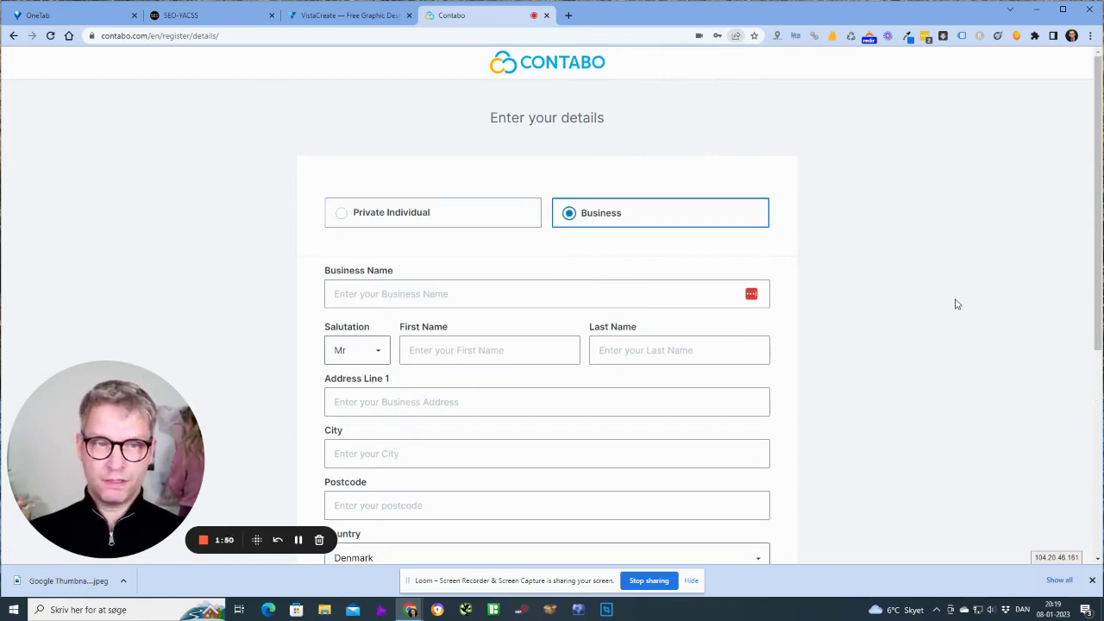
{"action": "left_click", "coordinate": [414, 218]}
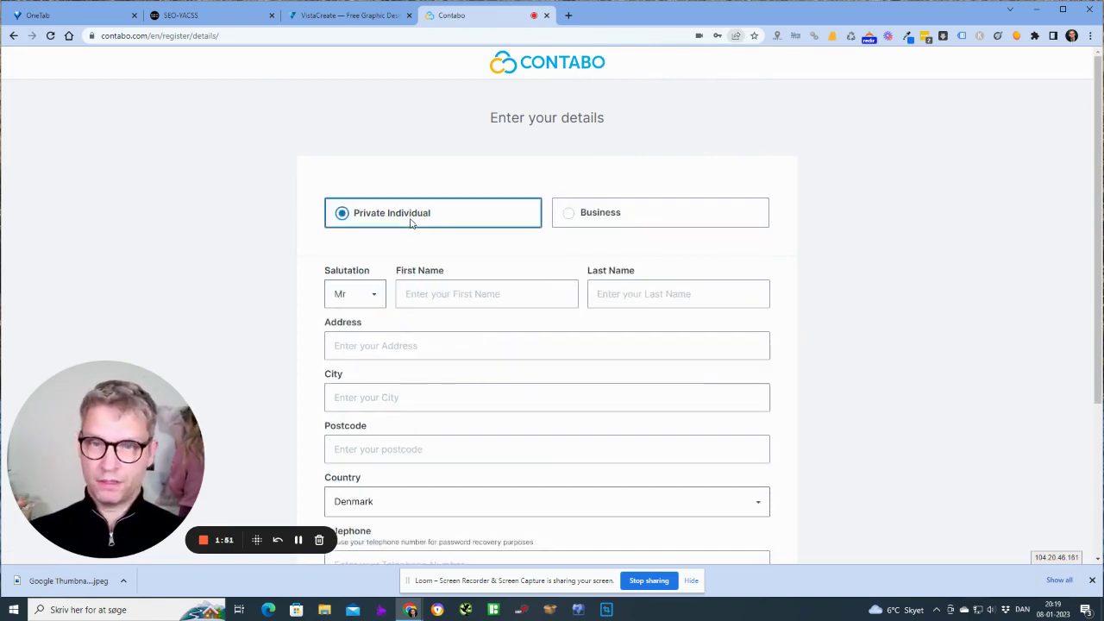
{"action": "left_click", "coordinate": [607, 217]}
Enter business name 'SEO Danmark APS' and autofill the contact's name, address and phone
{"action": "left_click", "coordinate": [422, 295]}
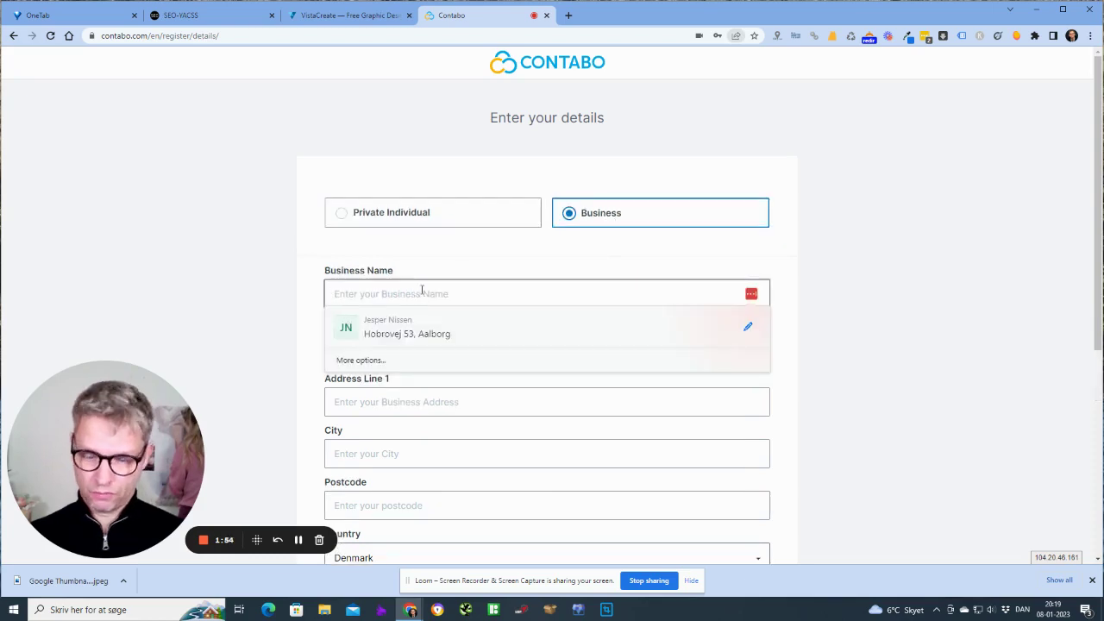
{"action": "type", "text": "SEO D"}
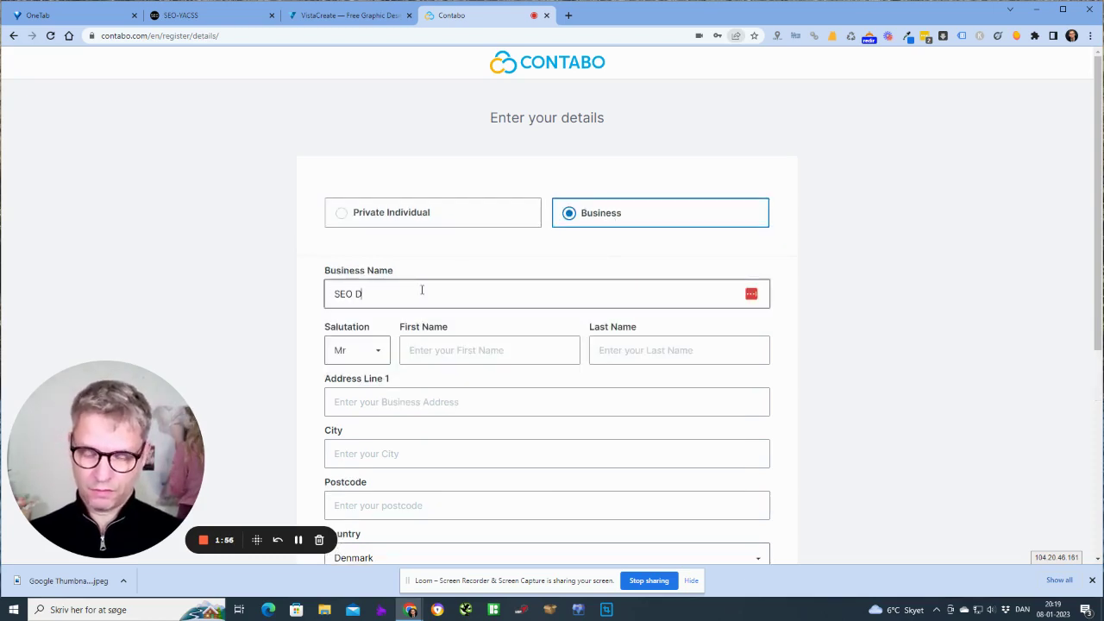
{"action": "type", "text": "anmark APS"}
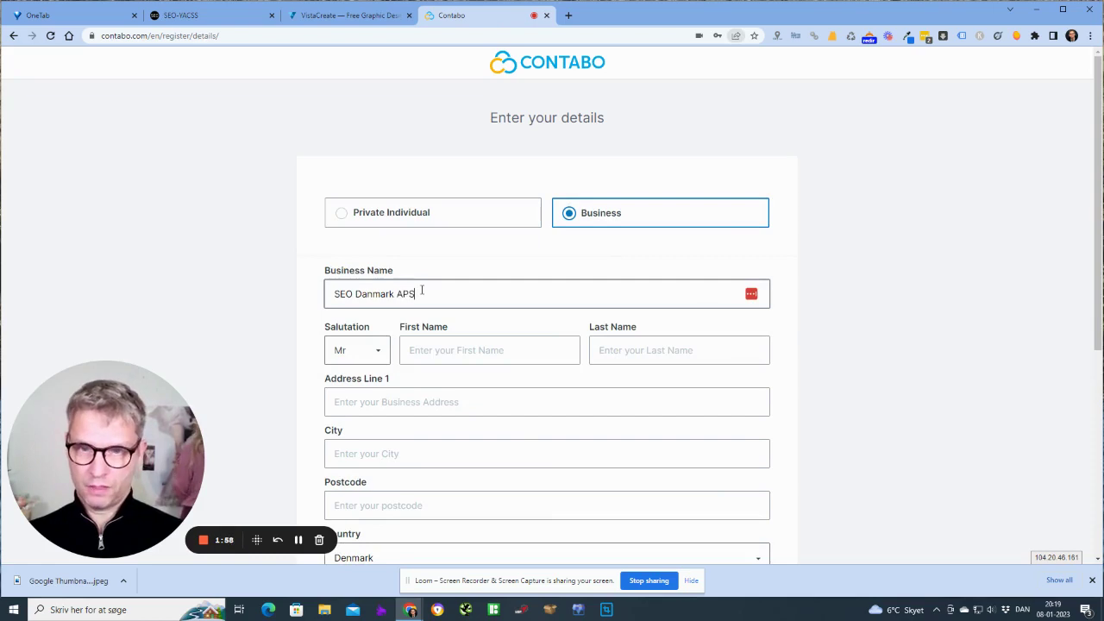
{"action": "scroll", "coordinate": [424, 212], "scroll_direction": "down", "scroll_amount": 2}
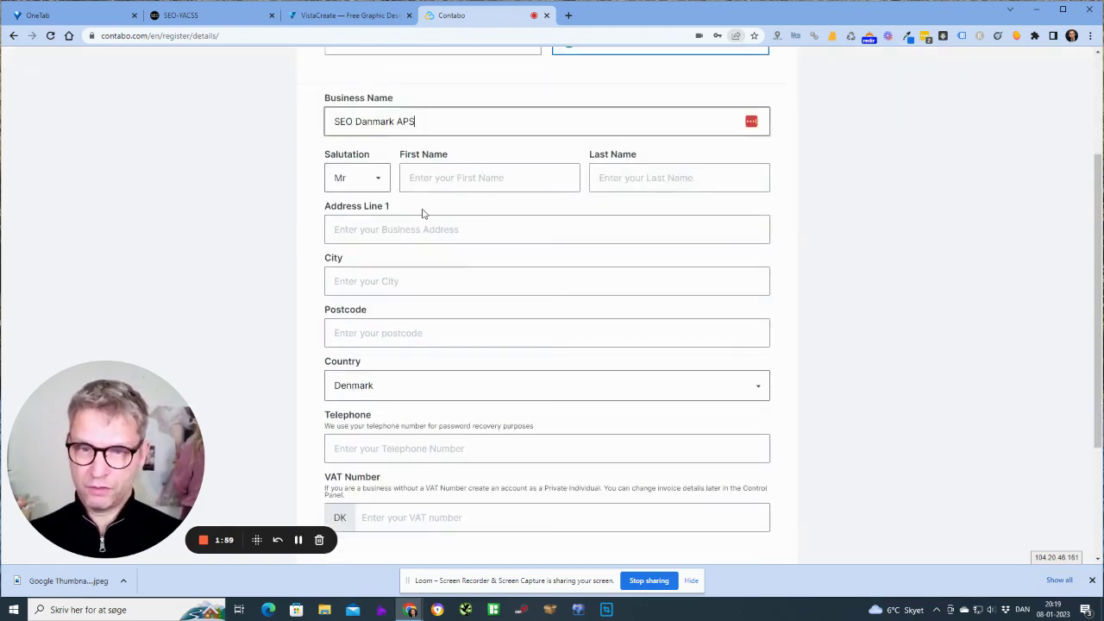
{"action": "left_click", "coordinate": [459, 164]}
{"action": "type", "text": "J"}
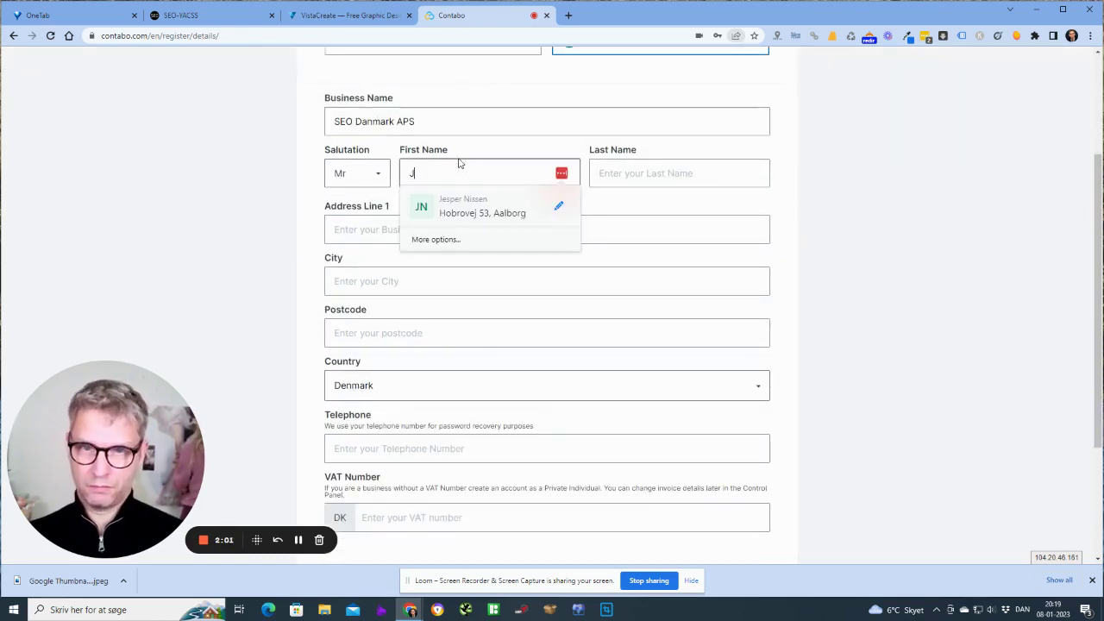
{"action": "left_click", "coordinate": [465, 213]}
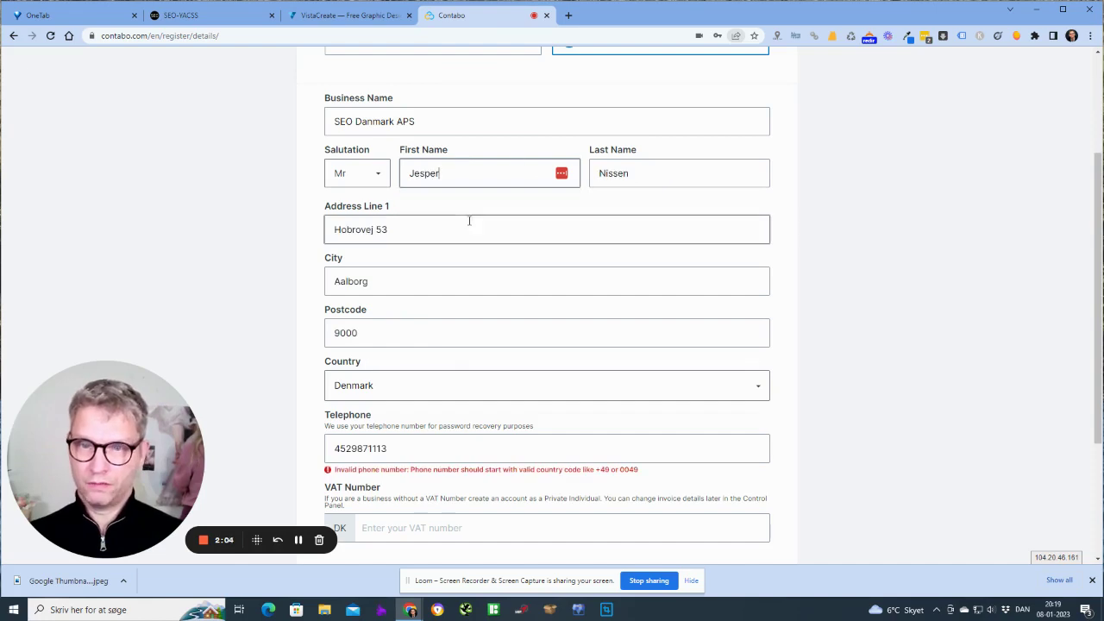
Remove the leading 45 from the phone number and enter the company's VAT number
{"action": "scroll", "coordinate": [326, 224], "scroll_direction": "down", "scroll_amount": 3}
{"action": "left_click_drag", "start_coordinate": [349, 252], "coordinate": [296, 258]}
{"action": "key", "text": "BackSpace"}
{"action": "left_click", "coordinate": [259, 271]}
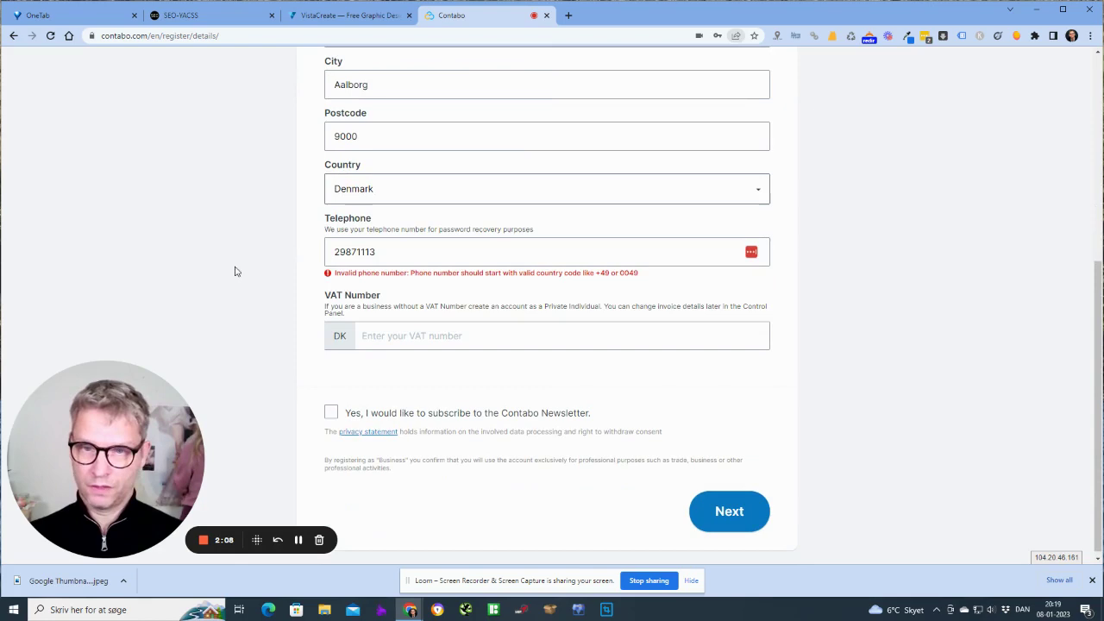
{"action": "left_click", "coordinate": [398, 338]}
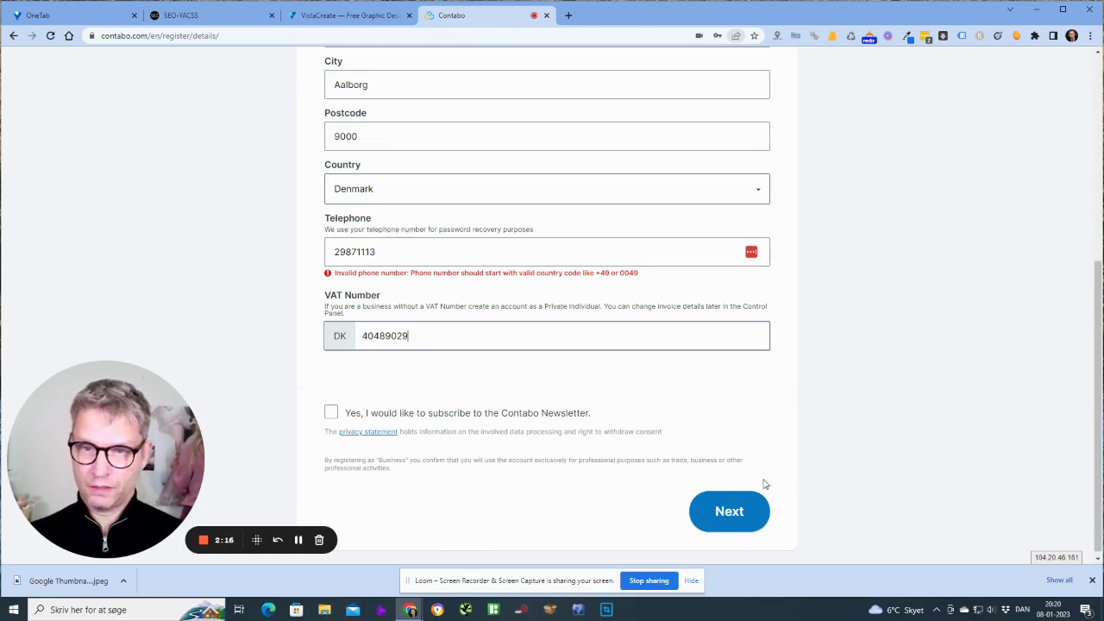
Reformat the telephone number with the +45 country code and submit the business details
{"action": "left_click", "coordinate": [327, 246]}
{"action": "type", "text": "+45"}
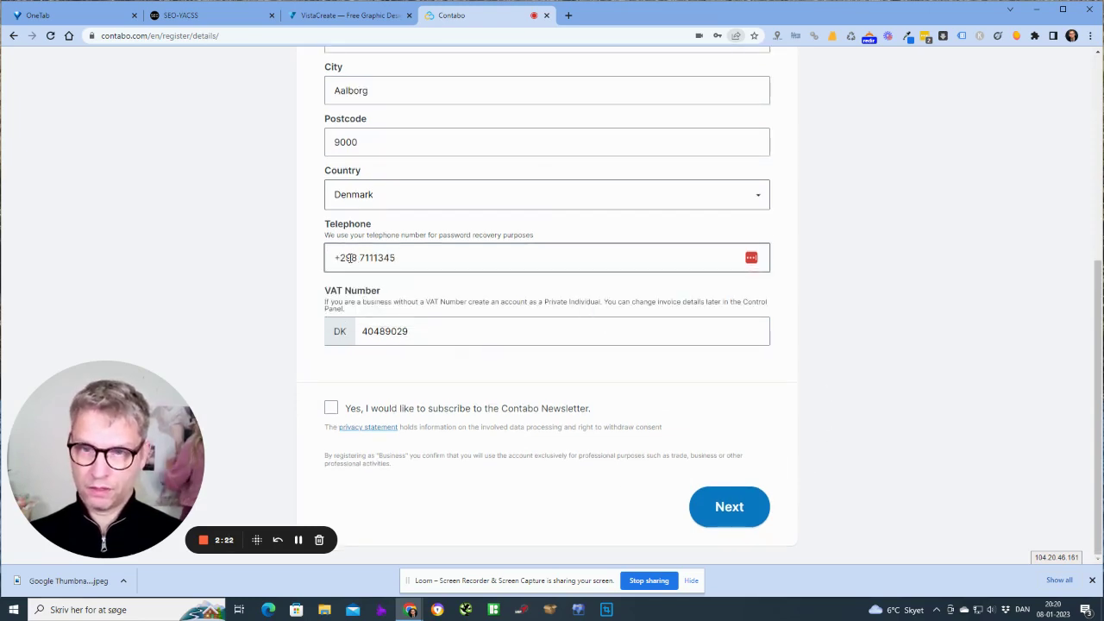
{"action": "key", "text": "BackSpace"}
{"action": "key", "text": "BackSpace"}
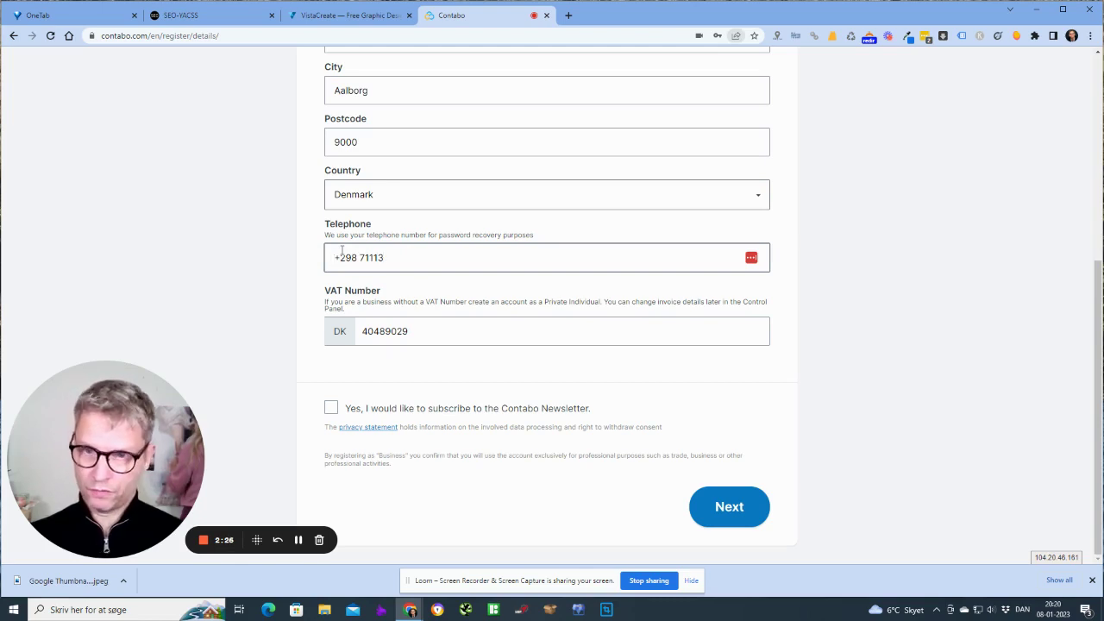
{"action": "key", "text": "BackSpace"}
{"action": "type", "text": "+"}
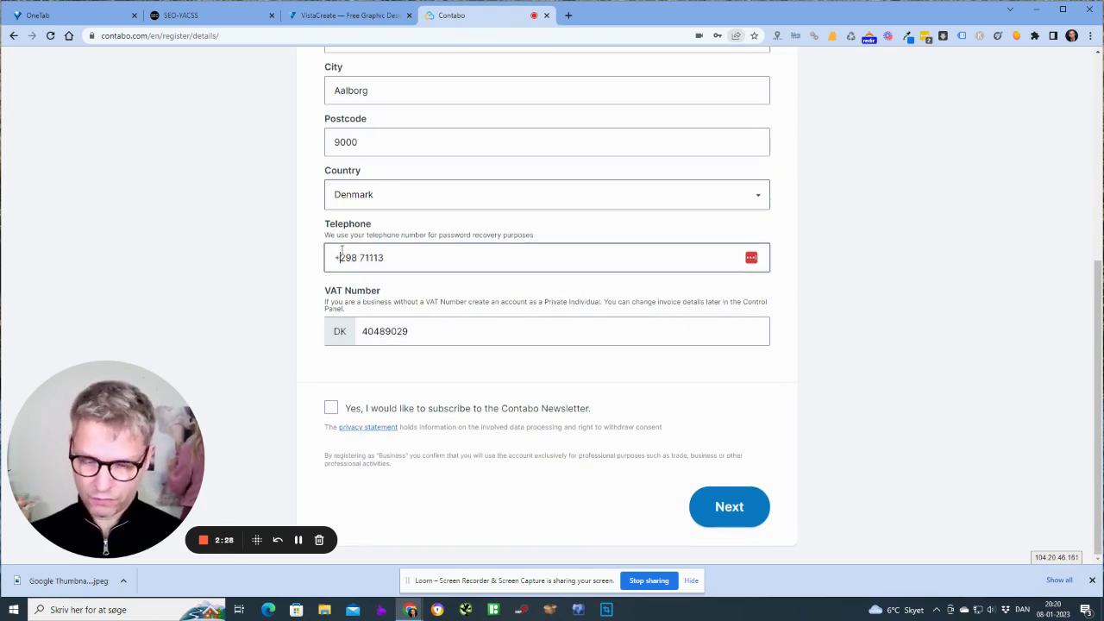
{"action": "type", "text": "45"}
{"action": "key", "text": "Tab"}
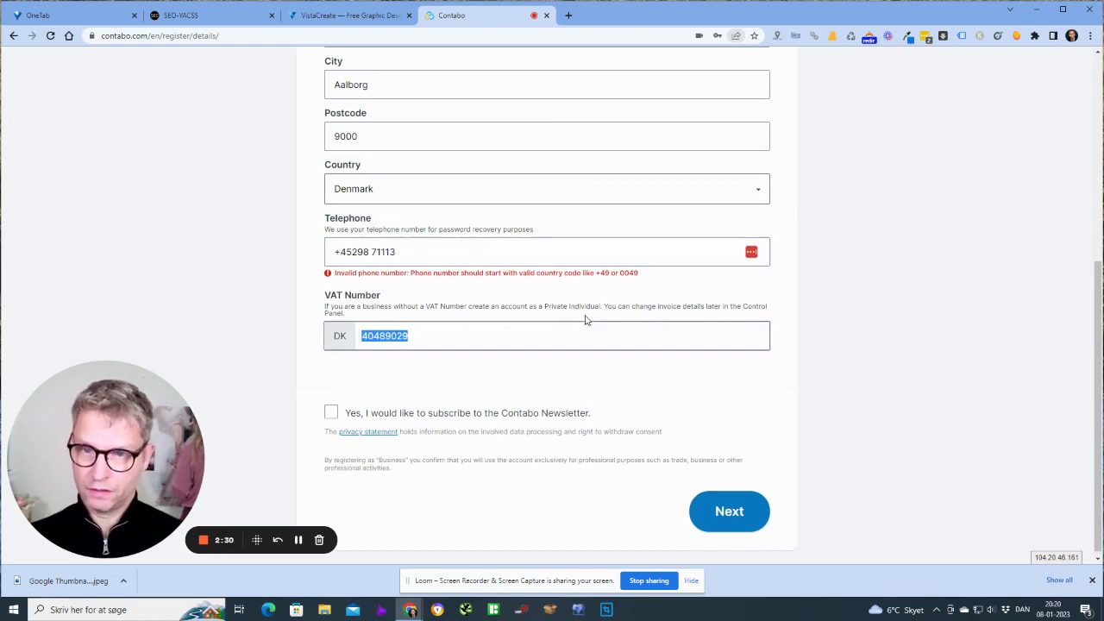
{"action": "left_click", "coordinate": [469, 251]}
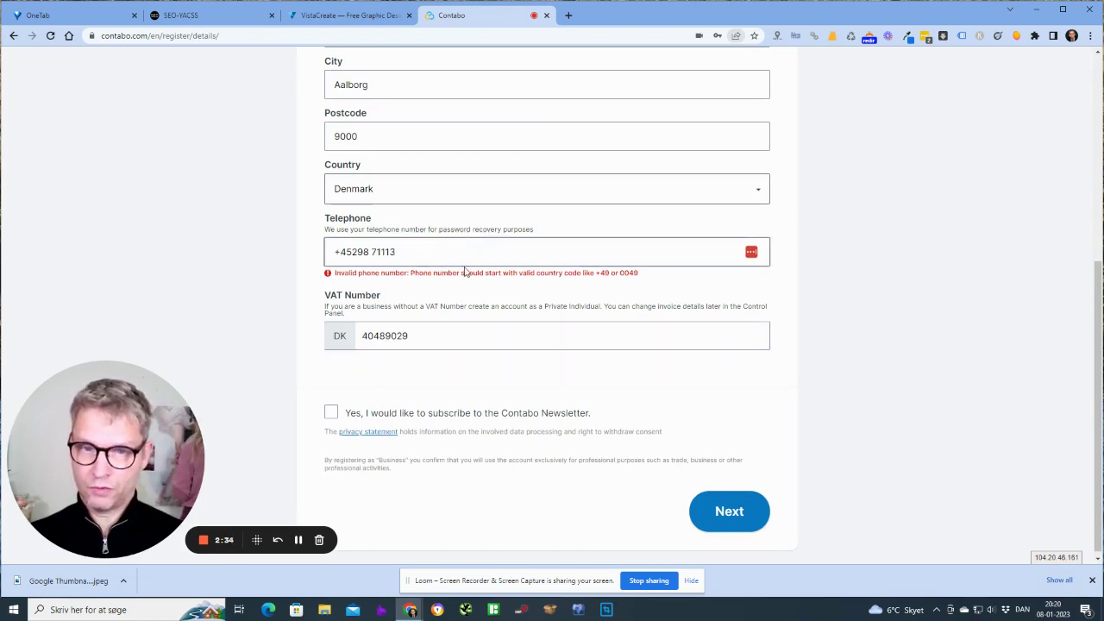
{"action": "left_click", "coordinate": [352, 251]}
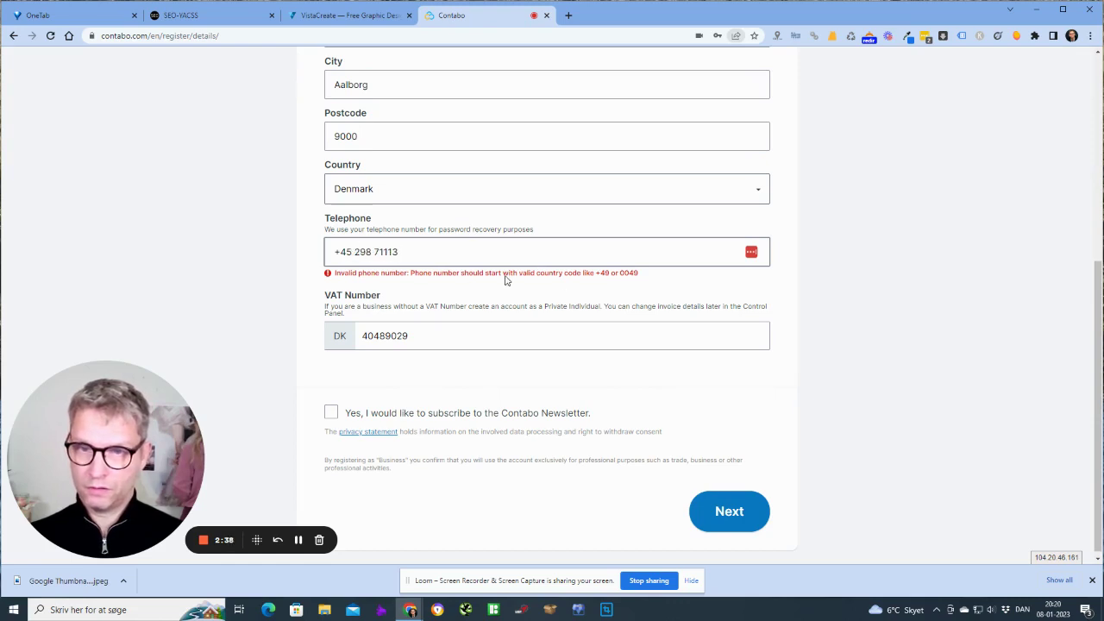
{"action": "left_click", "coordinate": [373, 251]}
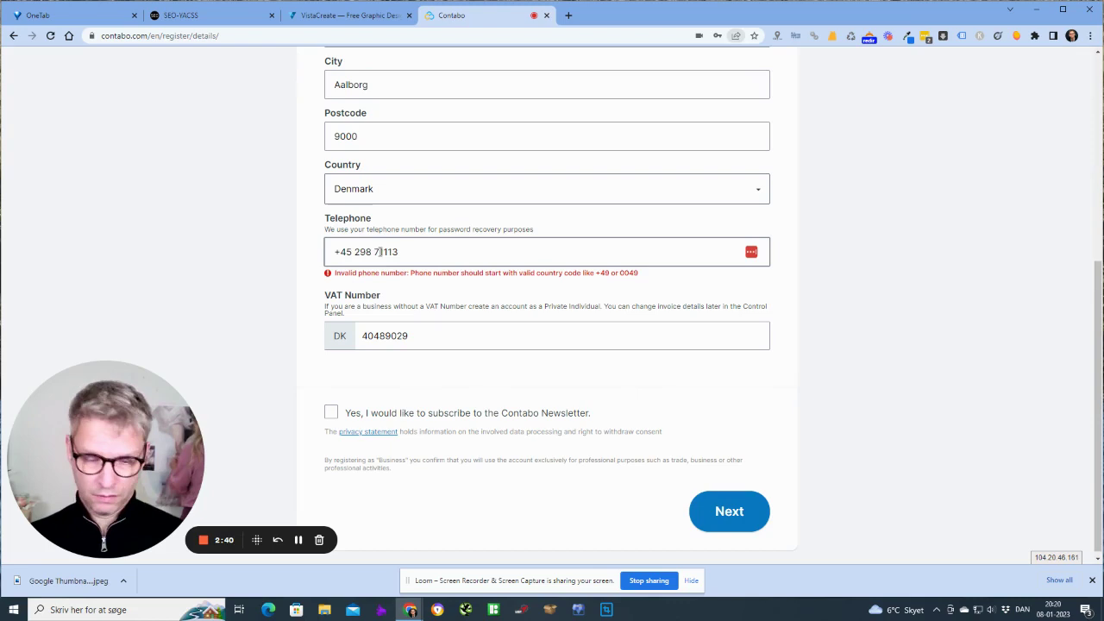
{"action": "key", "text": "BackSpace"}
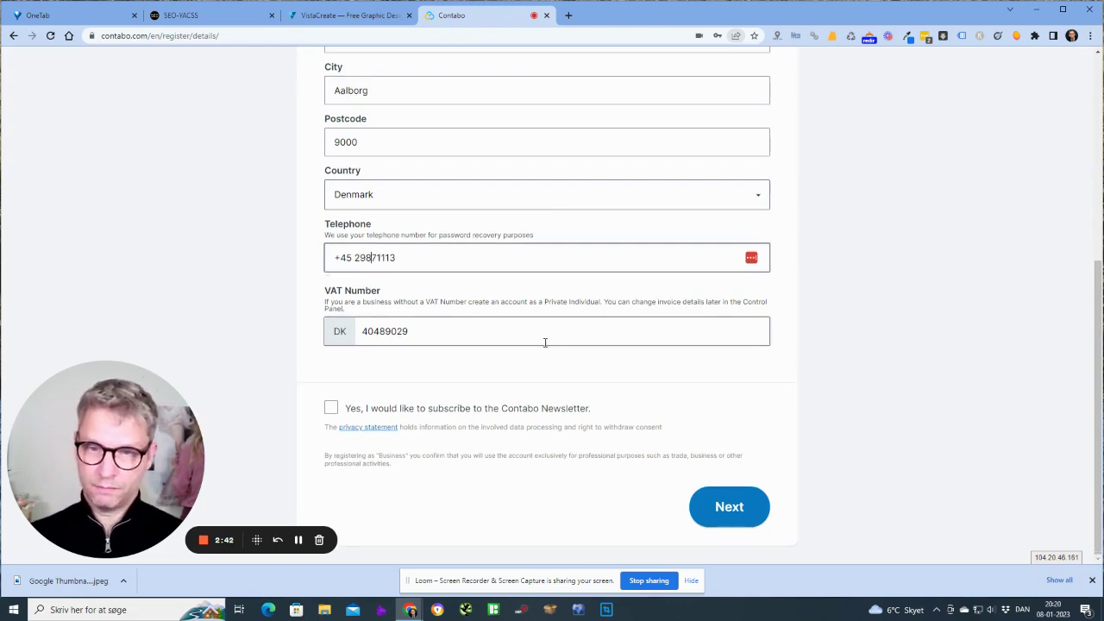
{"action": "left_click", "coordinate": [730, 507]}
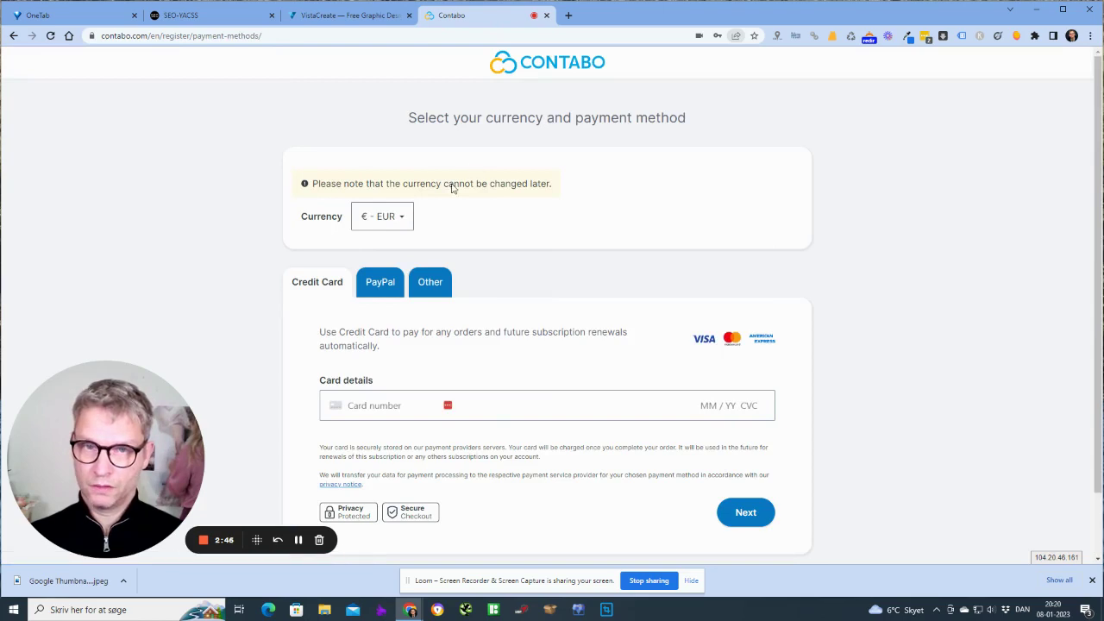
Leave the currency at € - EUR, begin the card number, and finish registering
{"action": "left_click", "coordinate": [401, 218]}
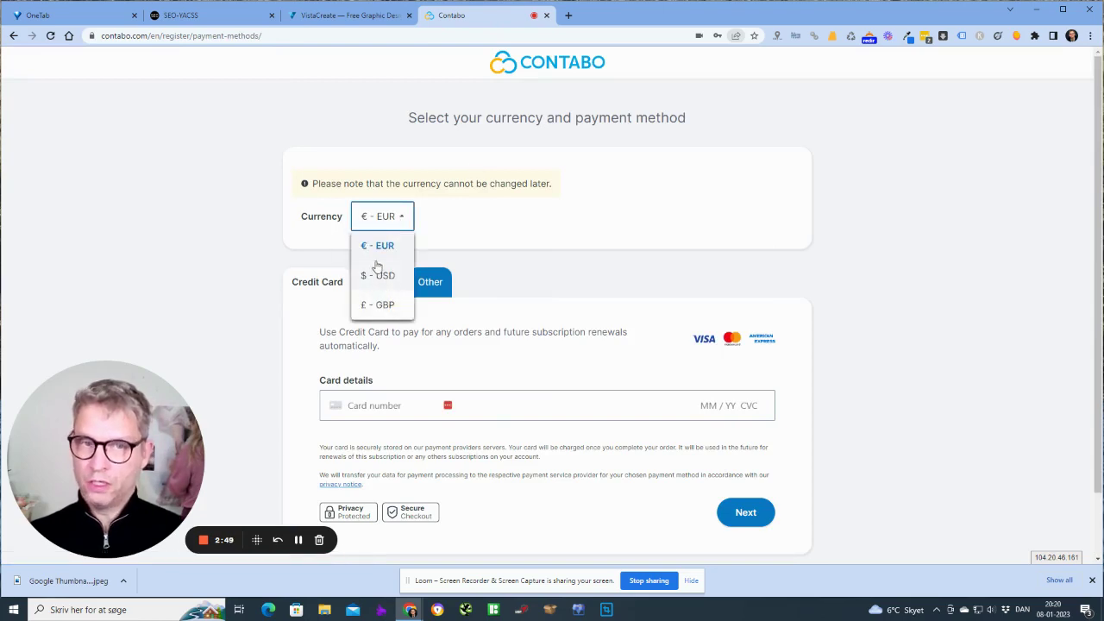
{"action": "left_click", "coordinate": [382, 218]}
{"action": "left_click", "coordinate": [389, 225]}
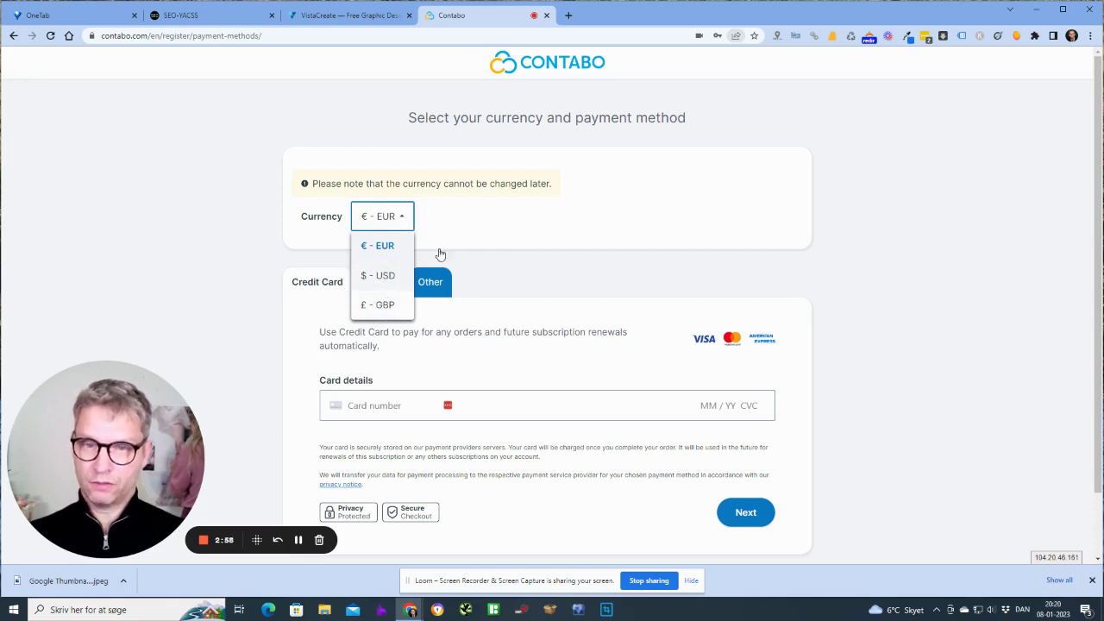
{"action": "left_click", "coordinate": [392, 226]}
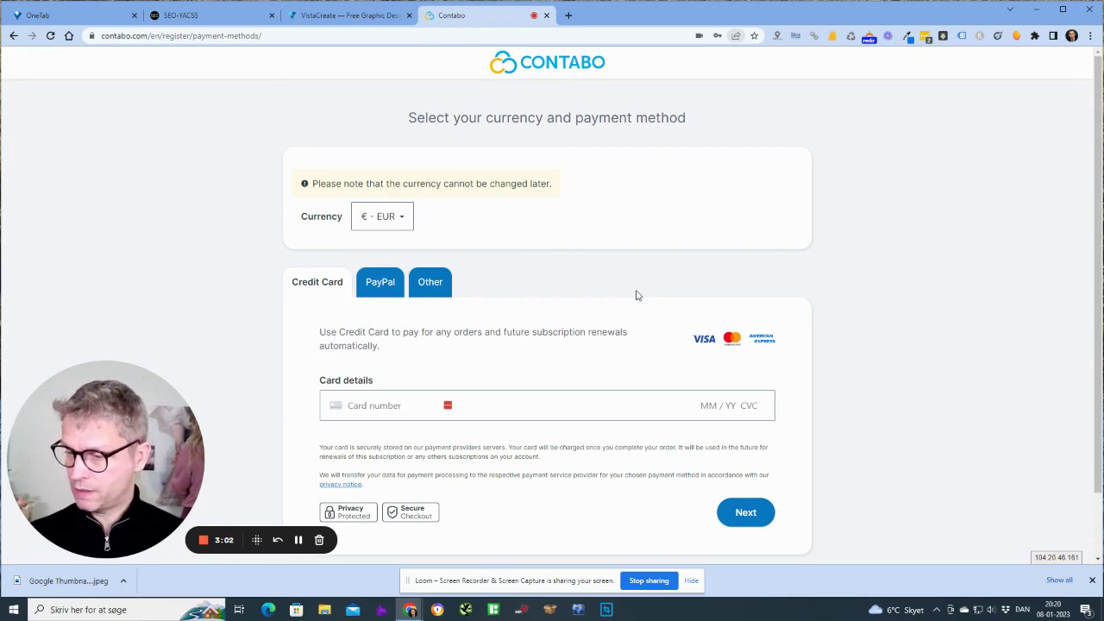
{"action": "scroll", "coordinate": [638, 297], "scroll_direction": "down", "scroll_amount": 1}
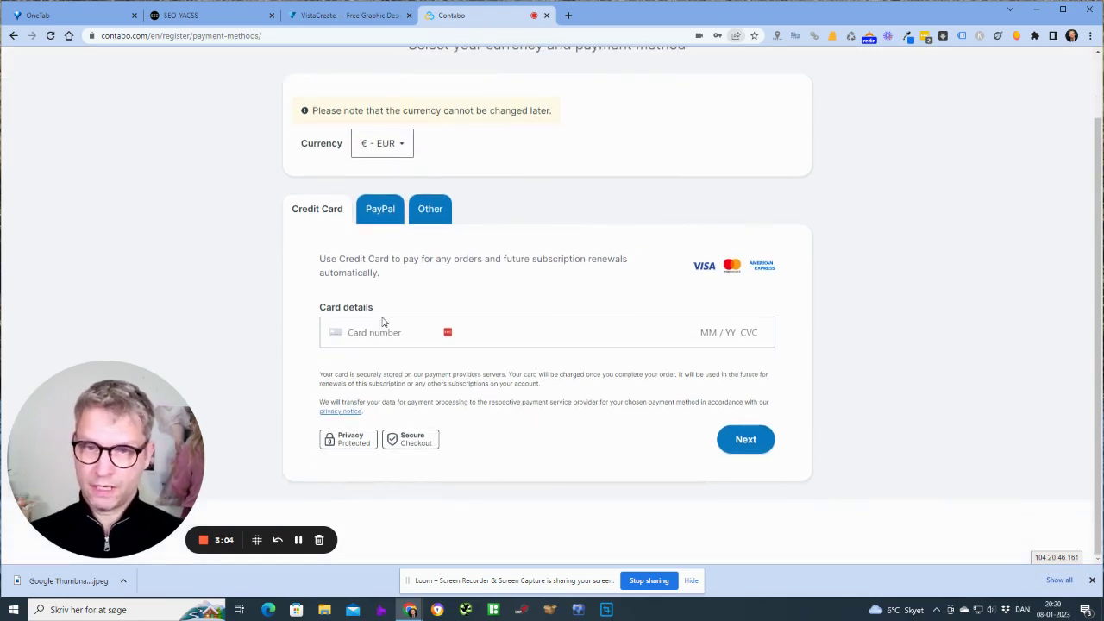
{"action": "left_click", "coordinate": [387, 343]}
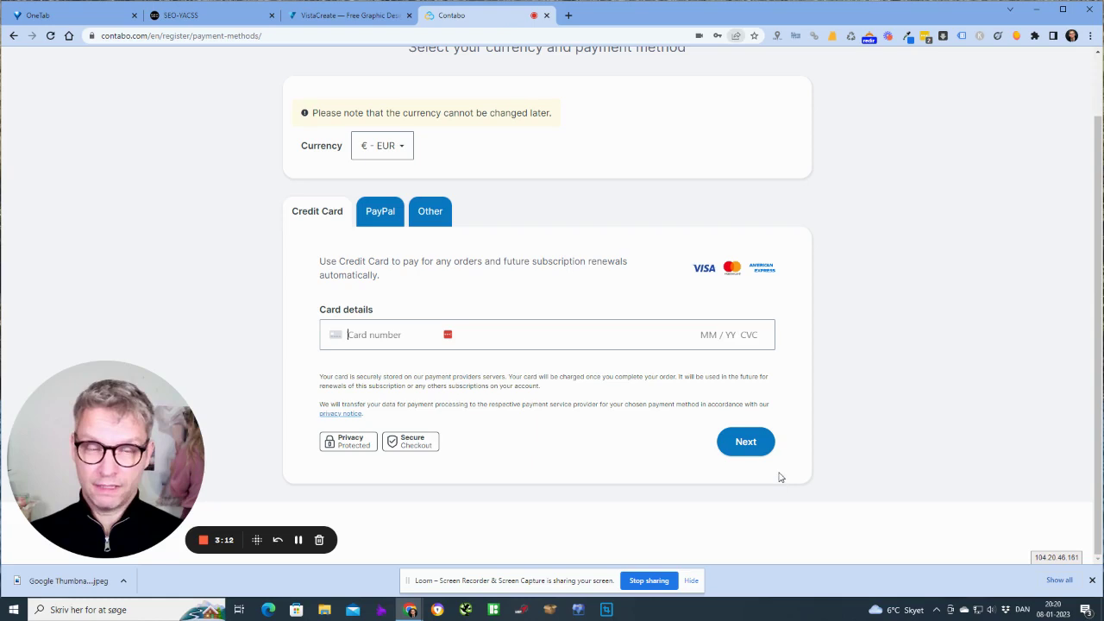
{"action": "left_click", "coordinate": [299, 539]}
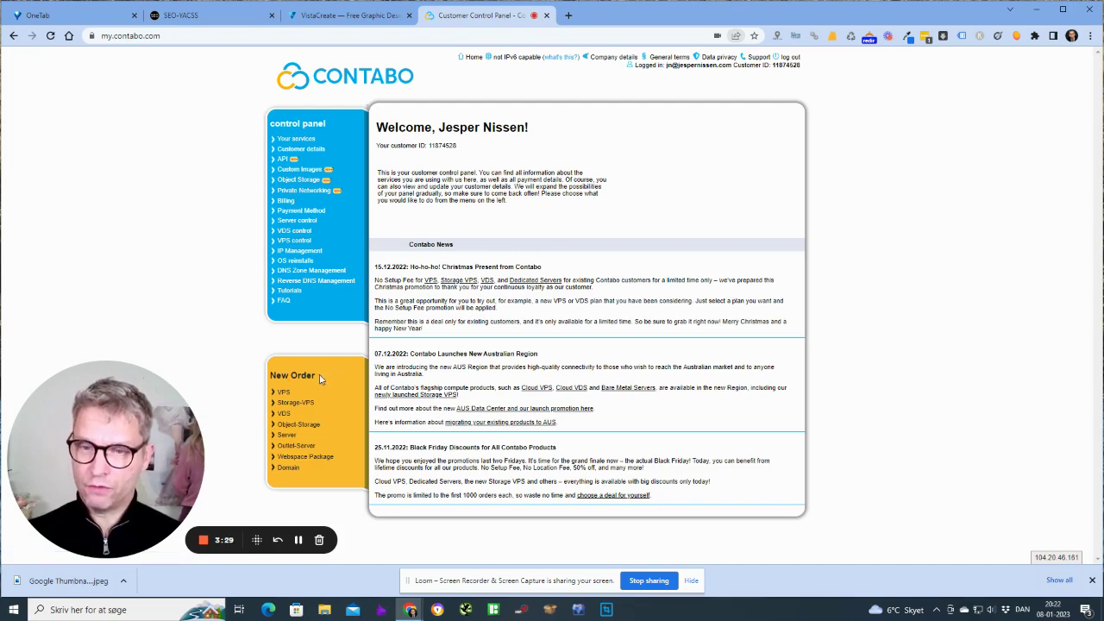
Choose Object-Storage from the New Order list and order the 250 GB plan
{"action": "left_click_drag", "start_coordinate": [310, 377], "coordinate": [256, 377]}
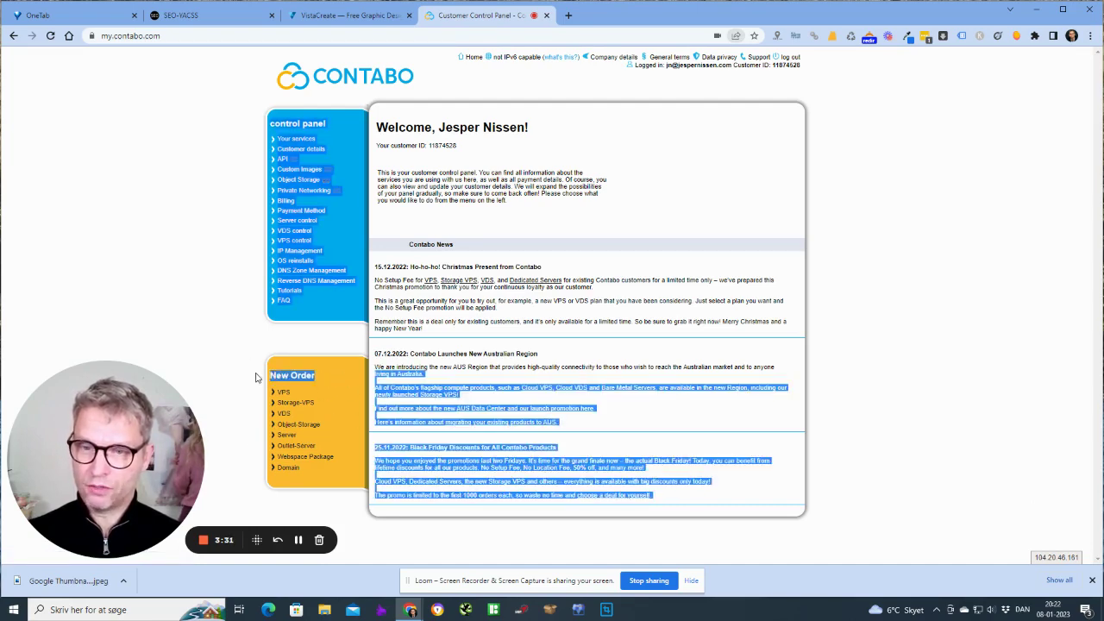
{"action": "left_click", "coordinate": [255, 353]}
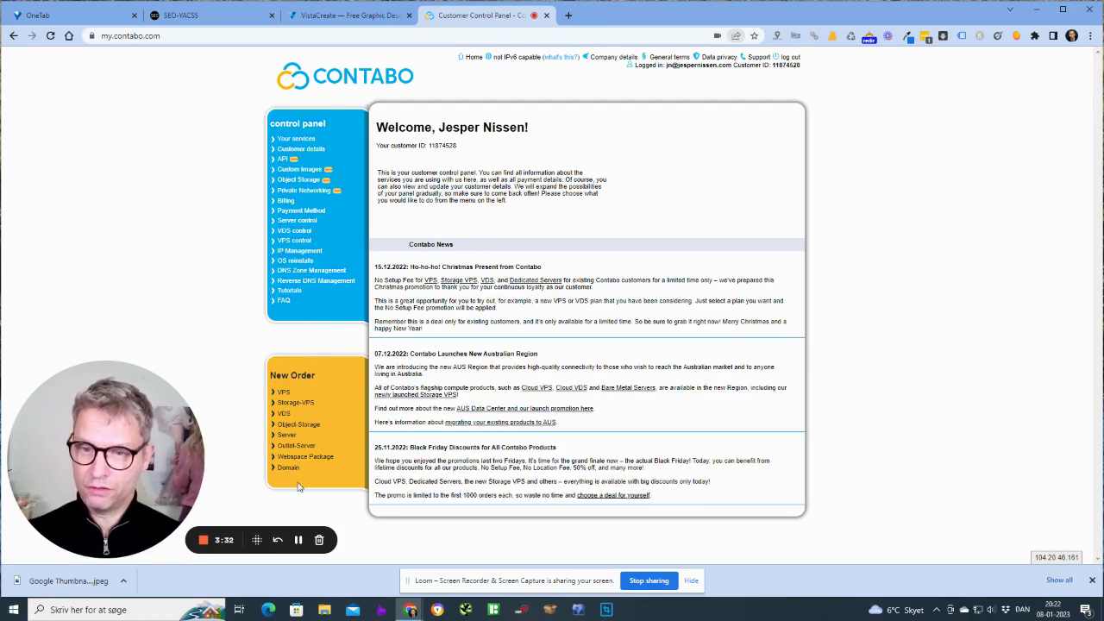
{"action": "left_click", "coordinate": [304, 425]}
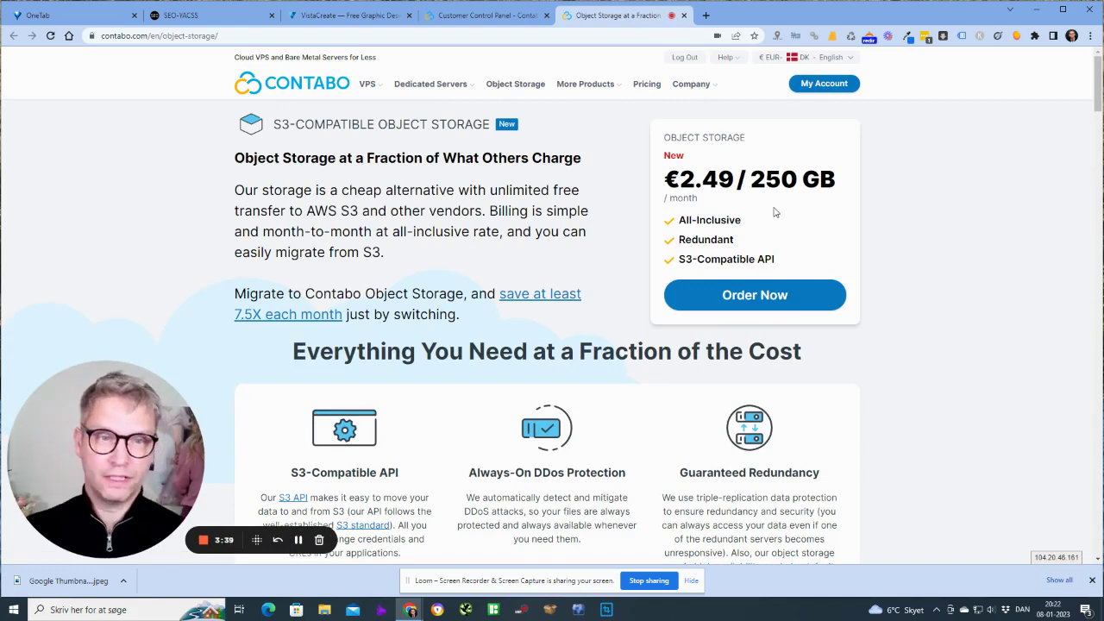
{"action": "left_click", "coordinate": [778, 297]}
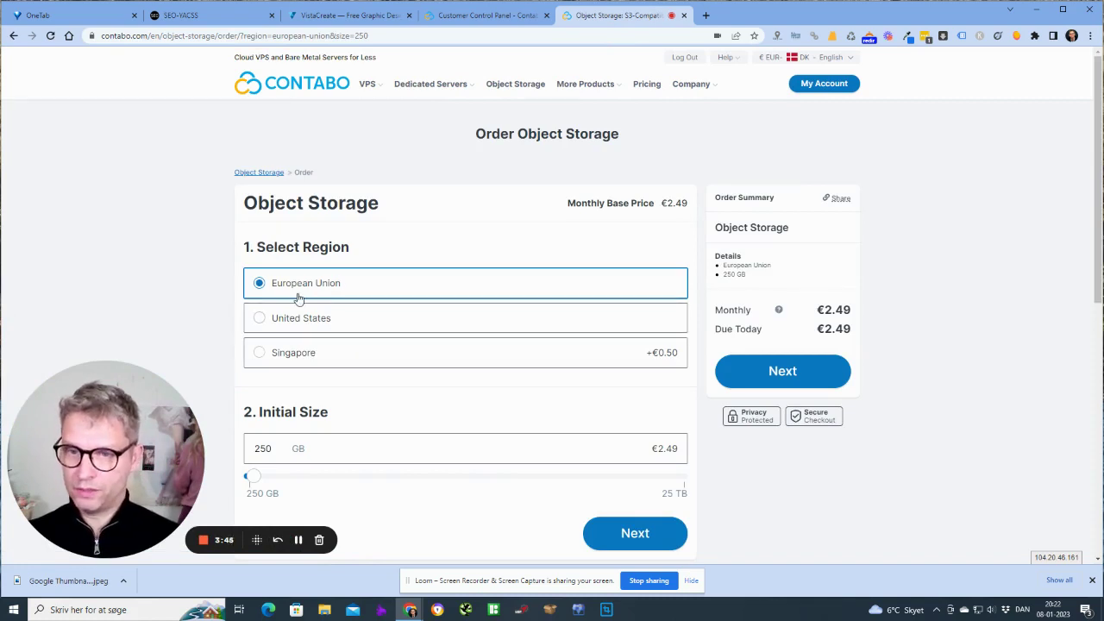
Compare the European Union, Singapore and United States regions, settling on United States
{"action": "left_click", "coordinate": [307, 325]}
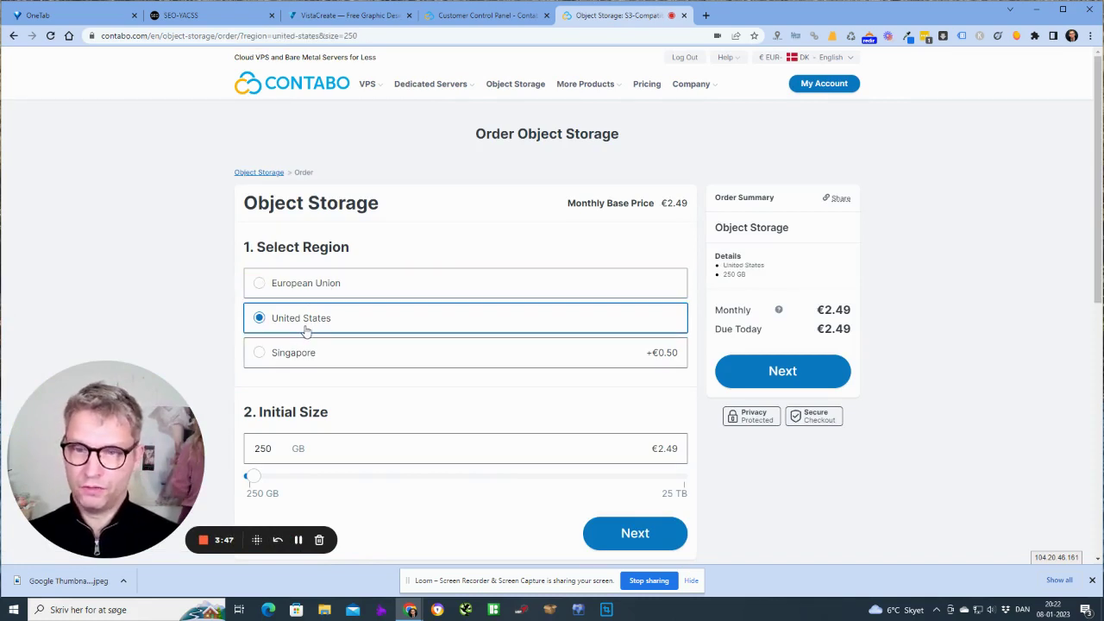
{"action": "left_click", "coordinate": [315, 359]}
{"action": "left_click", "coordinate": [303, 286]}
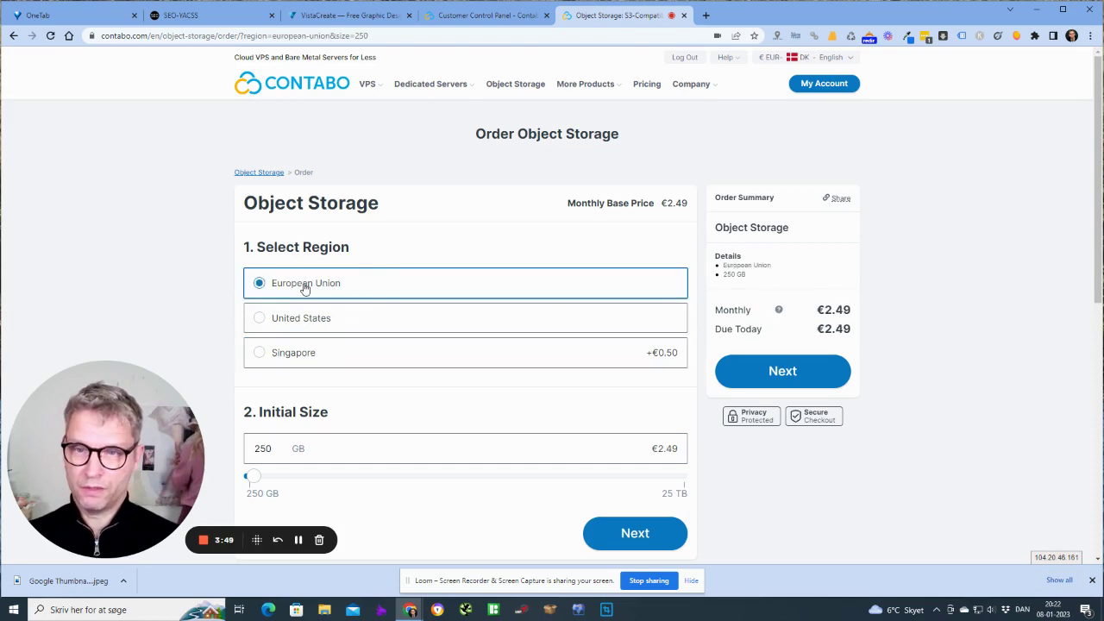
{"action": "scroll", "coordinate": [957, 355], "scroll_direction": "down", "scroll_amount": 2}
{"action": "scroll", "coordinate": [963, 353], "scroll_direction": "up", "scroll_amount": 2}
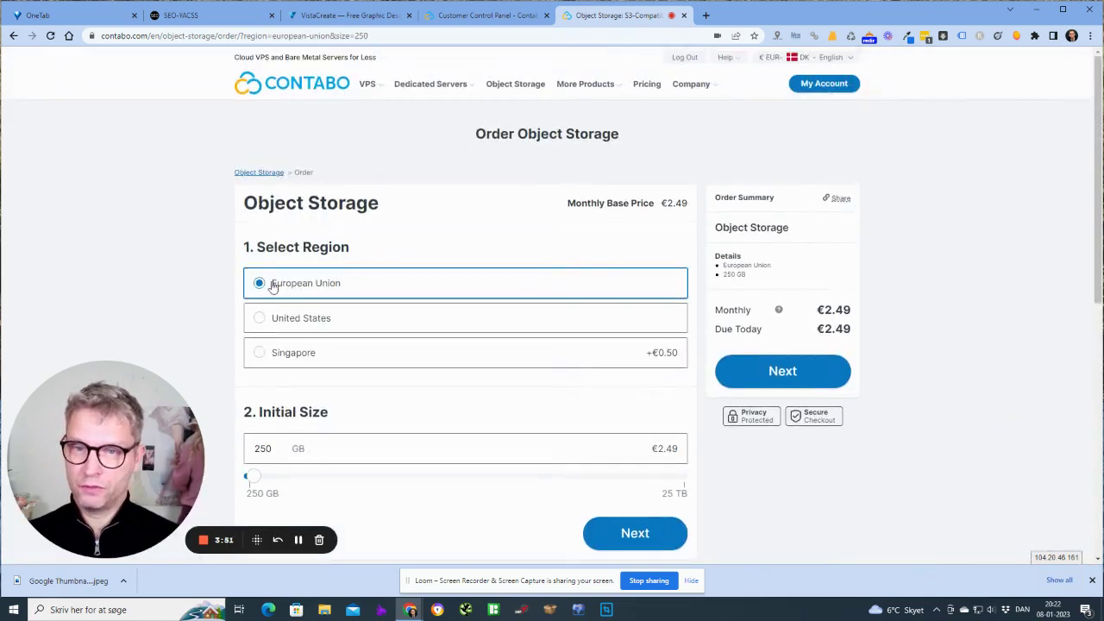
{"action": "left_click", "coordinate": [314, 322]}
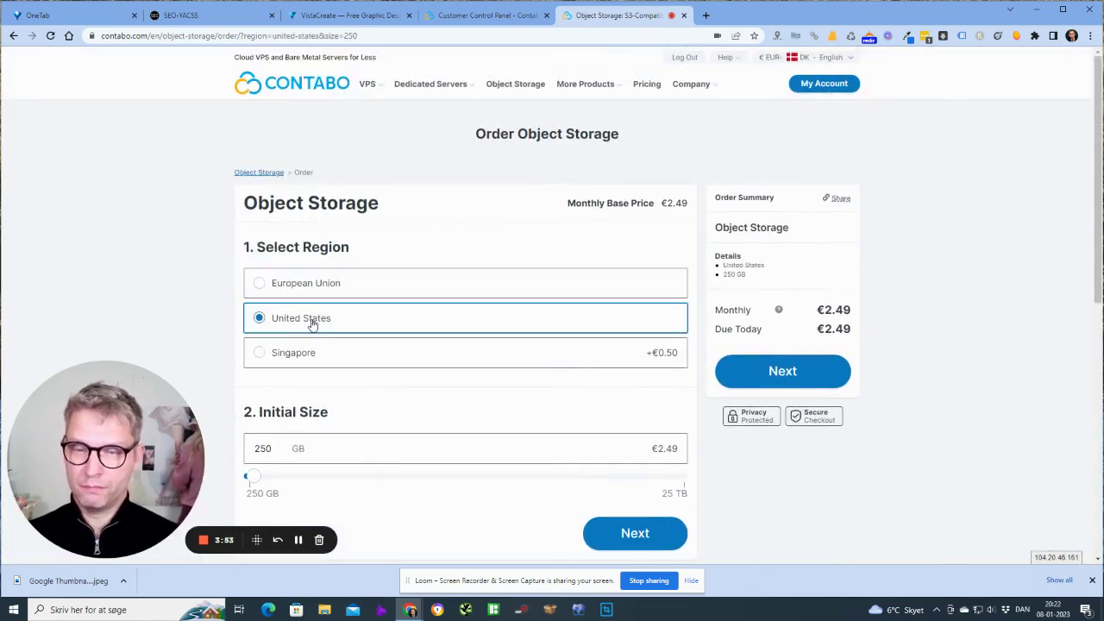
{"action": "left_click", "coordinate": [327, 285]}
{"action": "left_click", "coordinate": [325, 362]}
{"action": "left_click", "coordinate": [321, 285]}
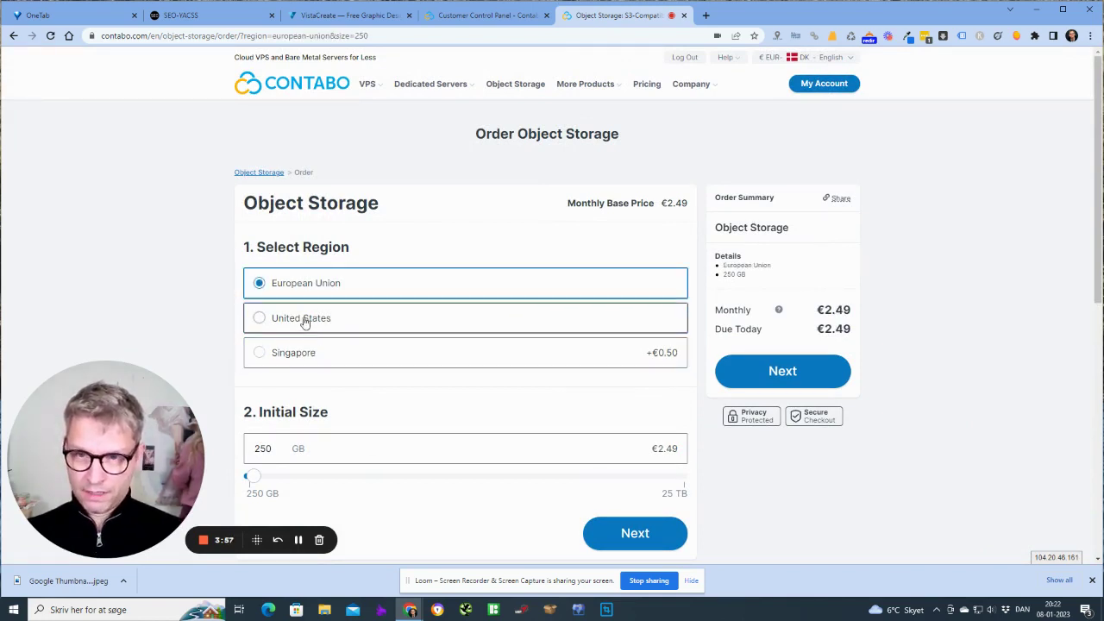
{"action": "left_click", "coordinate": [320, 320]}
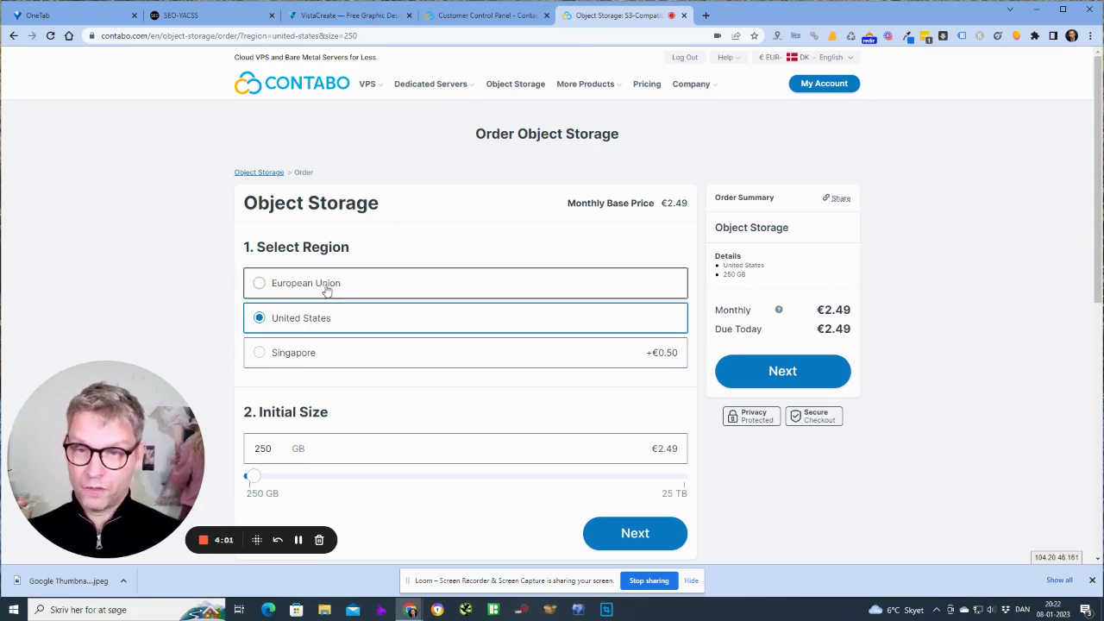
{"action": "left_click", "coordinate": [328, 287]}
{"action": "left_click", "coordinate": [328, 321]}
{"action": "left_click", "coordinate": [339, 287]}
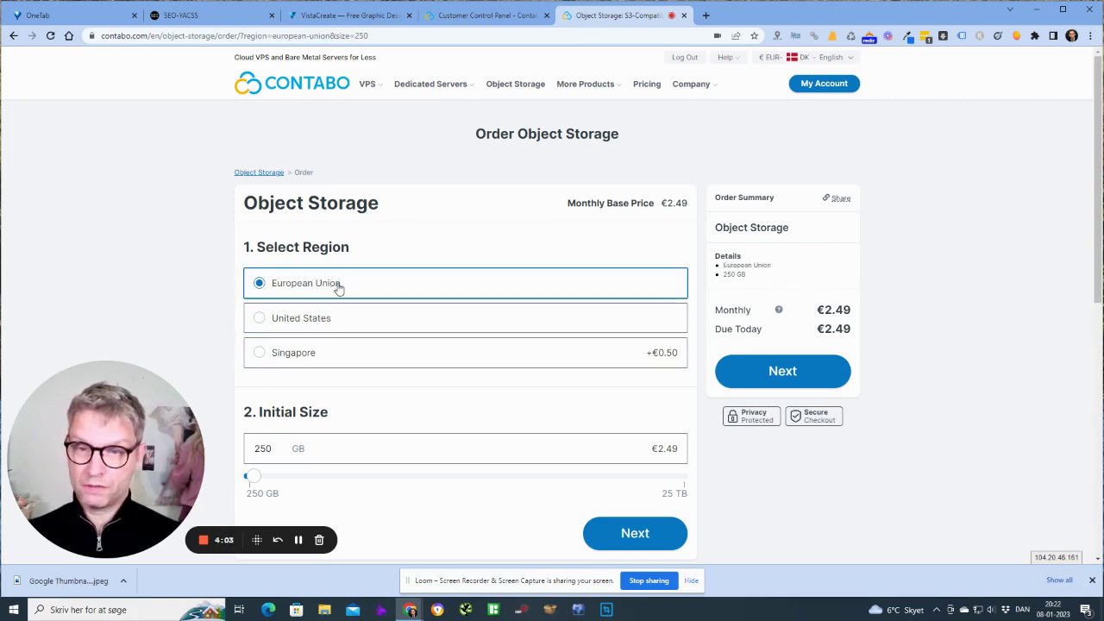
{"action": "left_click", "coordinate": [327, 324]}
{"action": "left_click", "coordinate": [328, 284]}
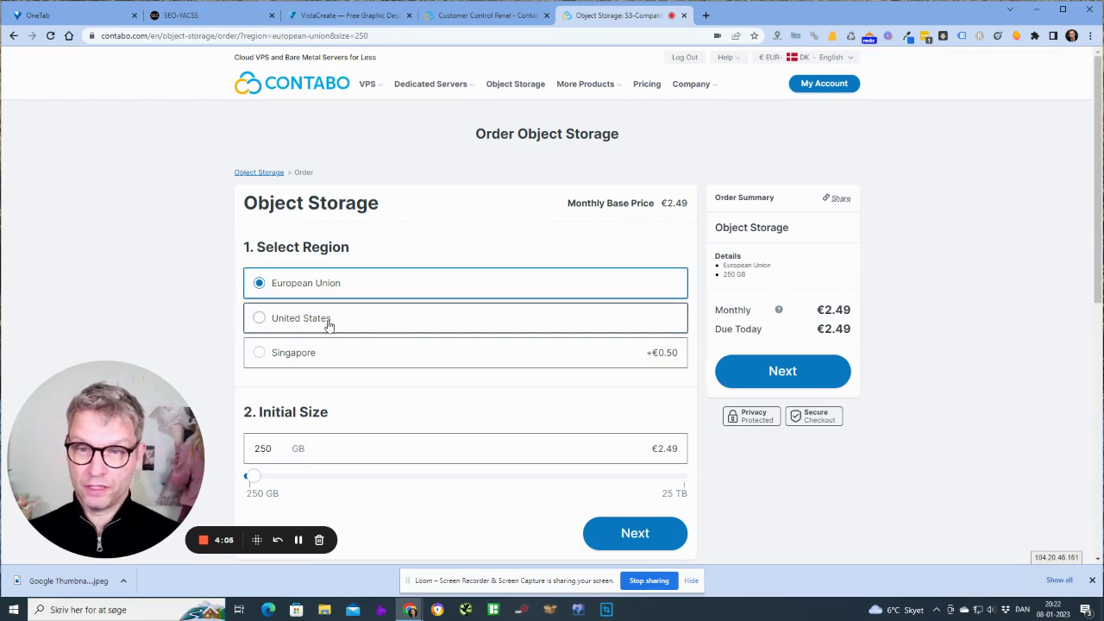
{"action": "left_click", "coordinate": [331, 322]}
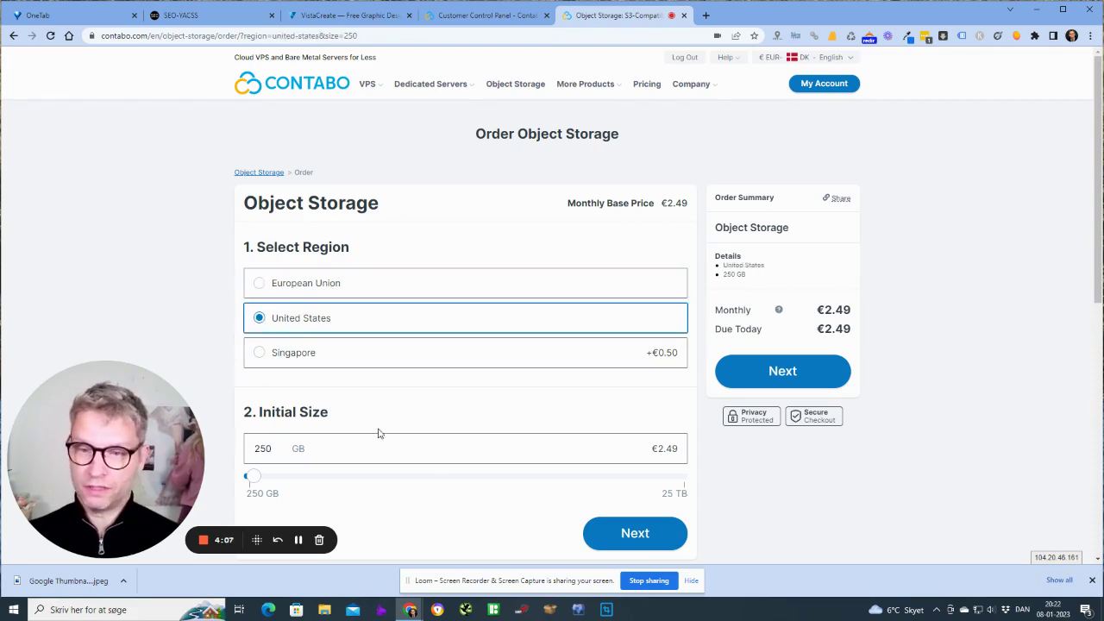
Keep the 250 GB initial size and continue to the order review
{"action": "scroll", "coordinate": [362, 418], "scroll_direction": "down", "scroll_amount": 3}
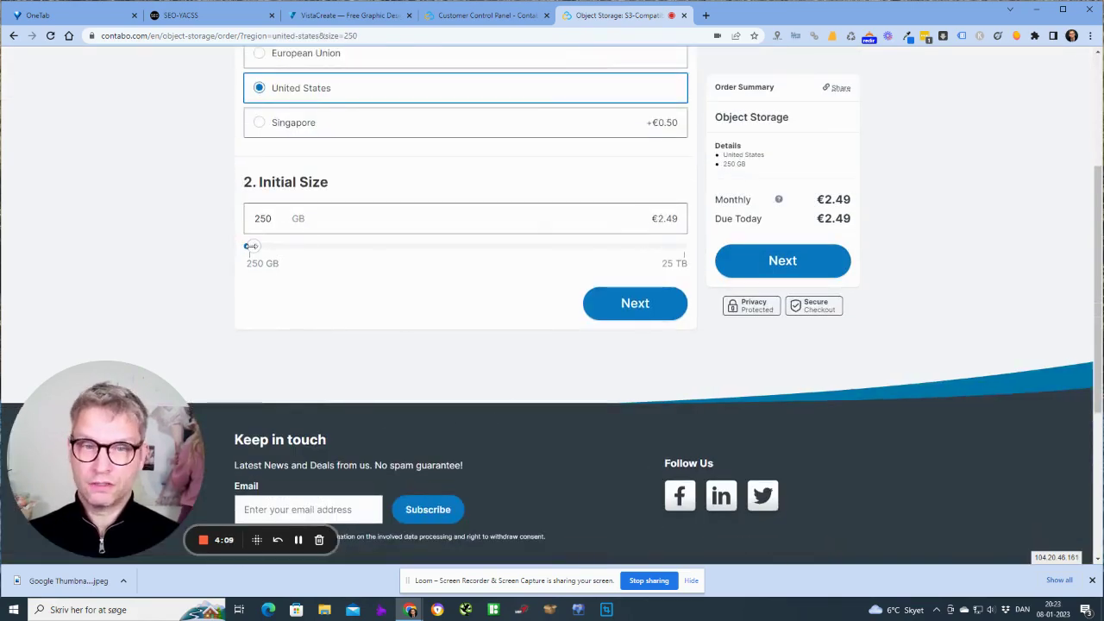
{"action": "left_click_drag", "start_coordinate": [250, 246], "coordinate": [81, 247]}
{"action": "scroll", "coordinate": [276, 440], "scroll_direction": "up", "scroll_amount": 2}
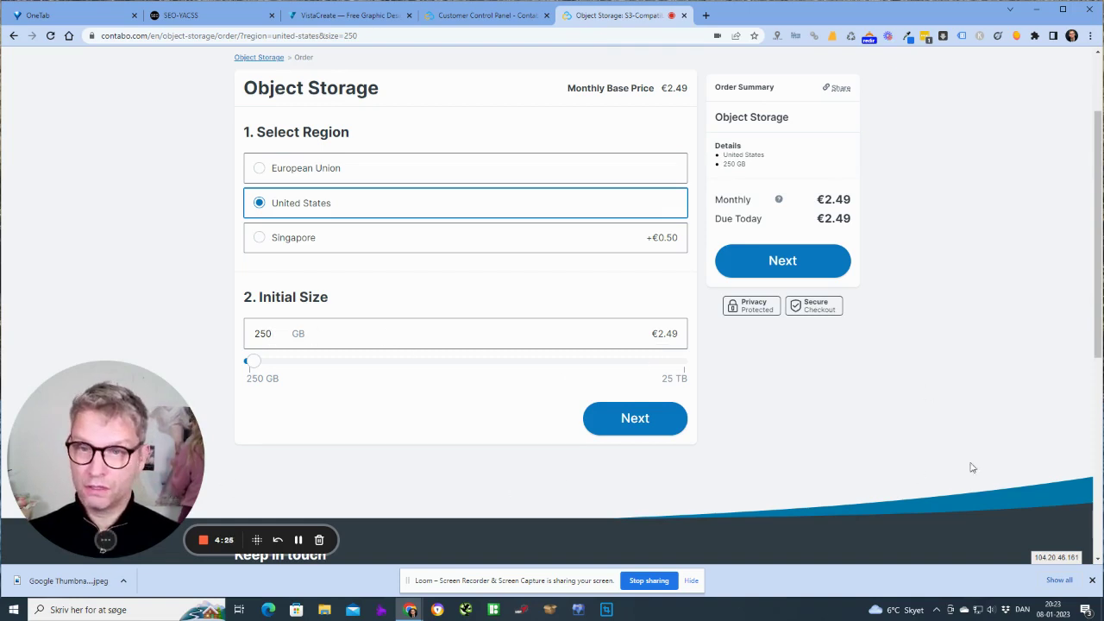
{"action": "left_click", "coordinate": [635, 419]}
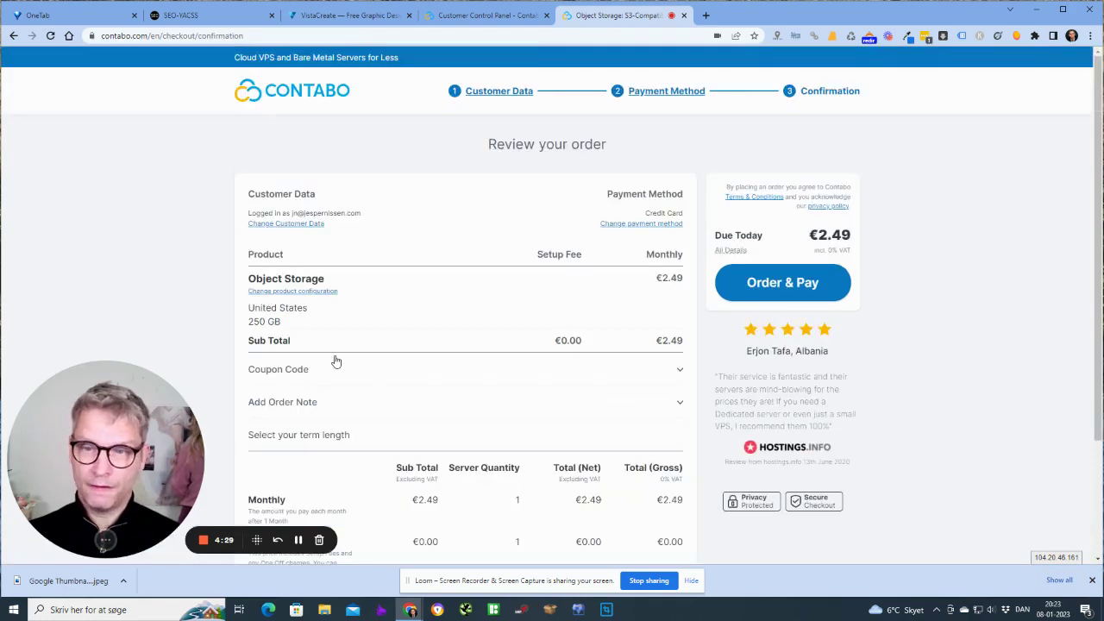
{"action": "scroll", "coordinate": [336, 361], "scroll_direction": "down", "scroll_amount": 1}
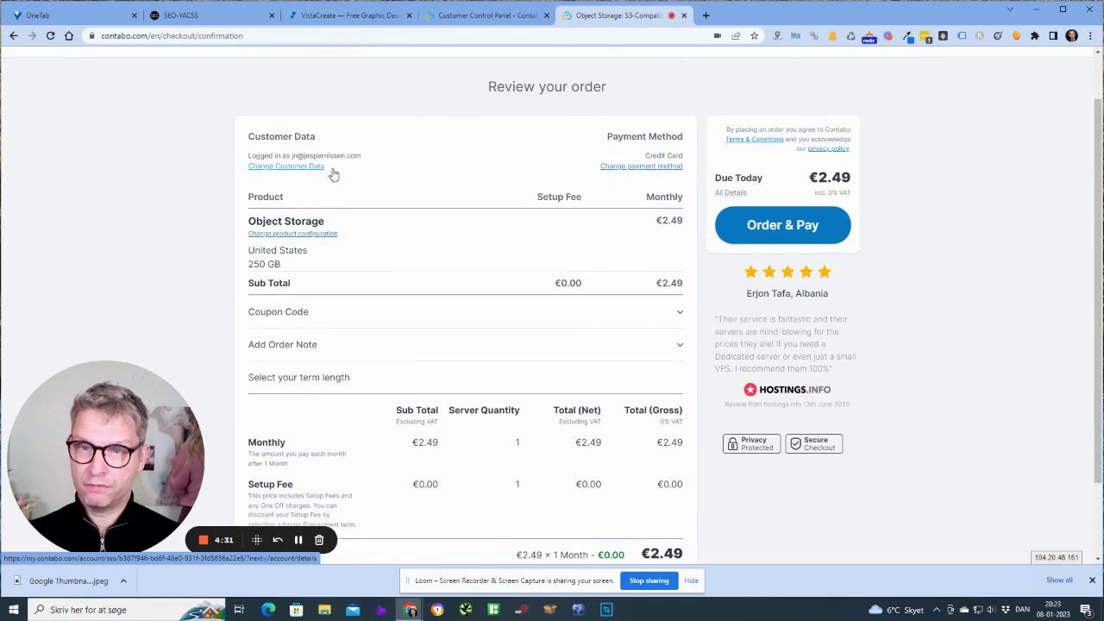
{"action": "scroll", "coordinate": [639, 285], "scroll_direction": "down", "scroll_amount": 2}
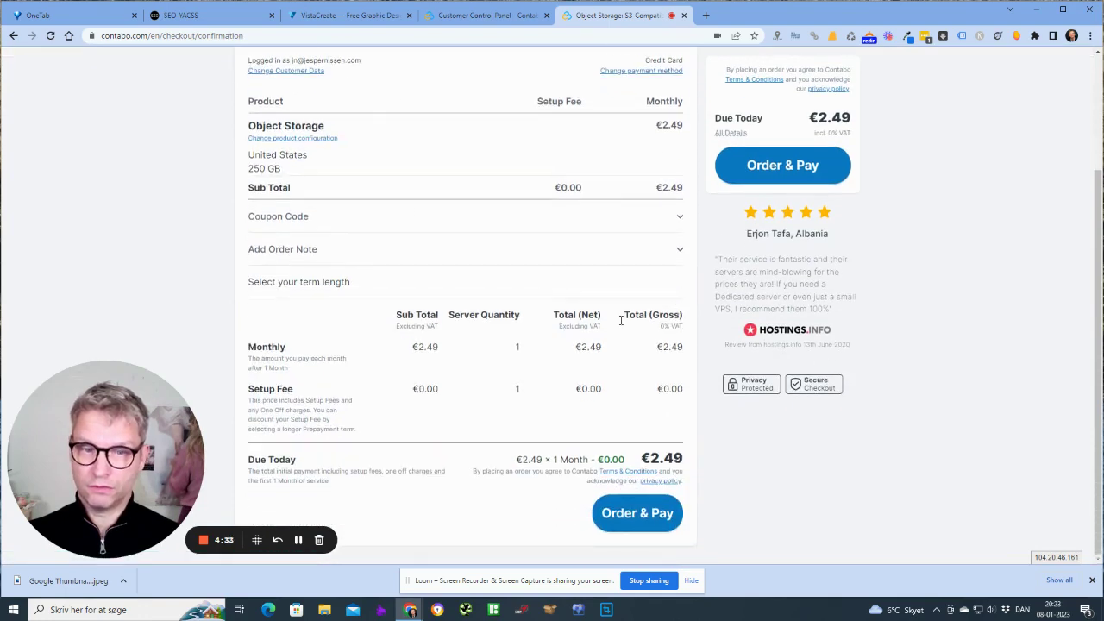